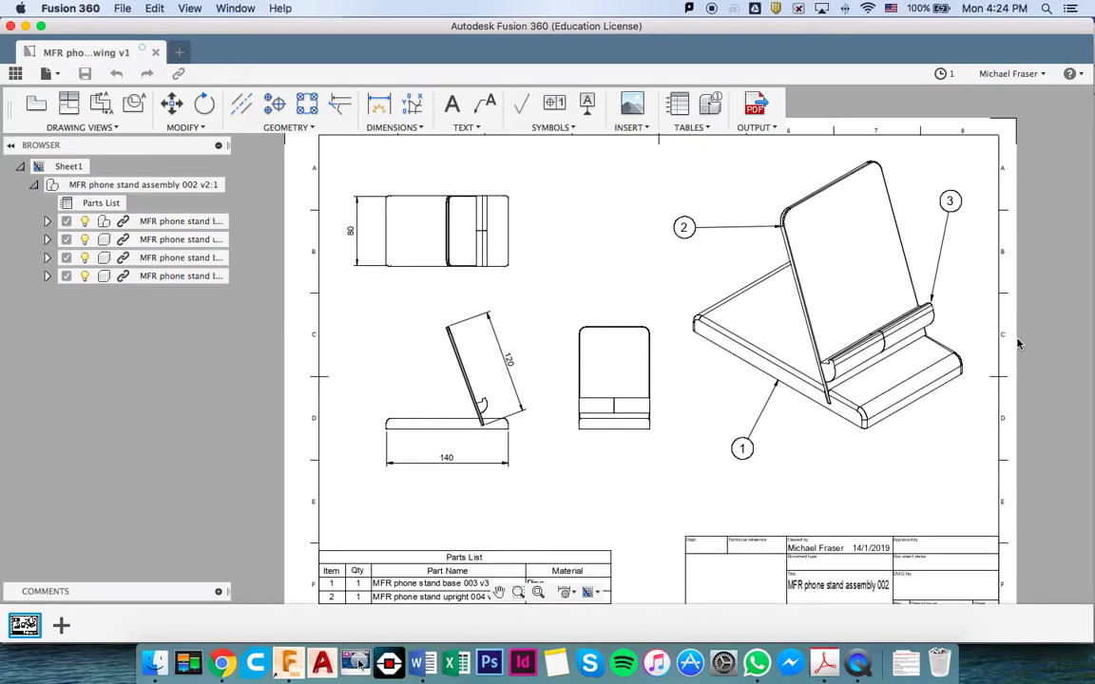
Examine the finished assembly drawing's top, front, side and isometric views, its balloons, dimensions and parts list.
scroll(1019, 344, down, 5)
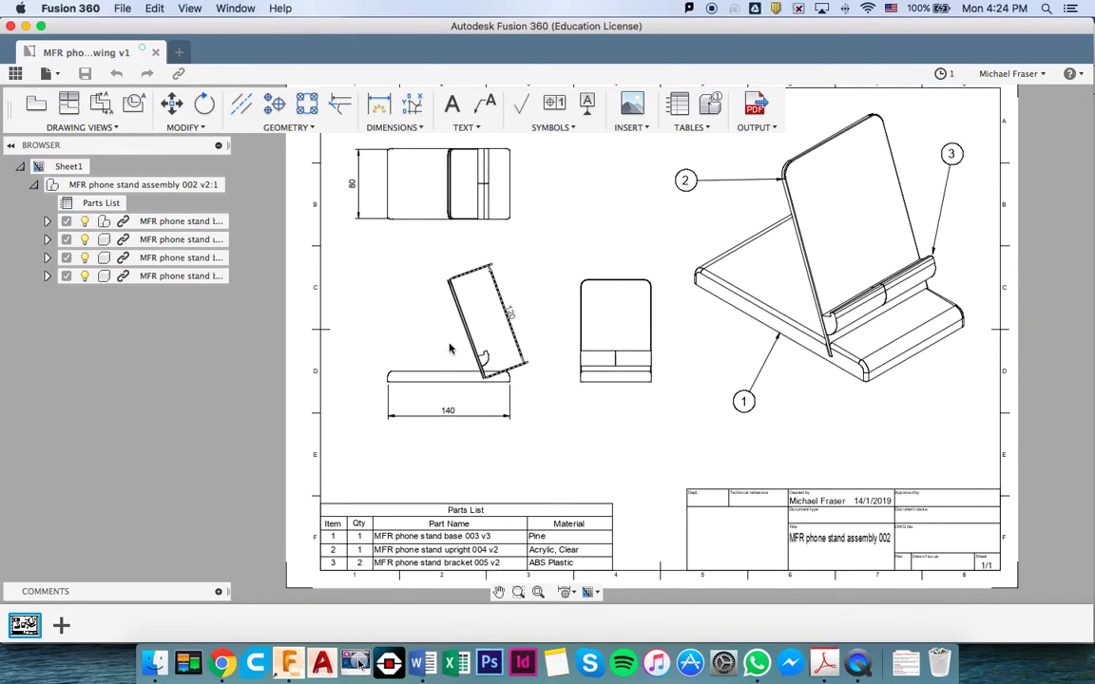
click(440, 380)
click(549, 342)
click(633, 380)
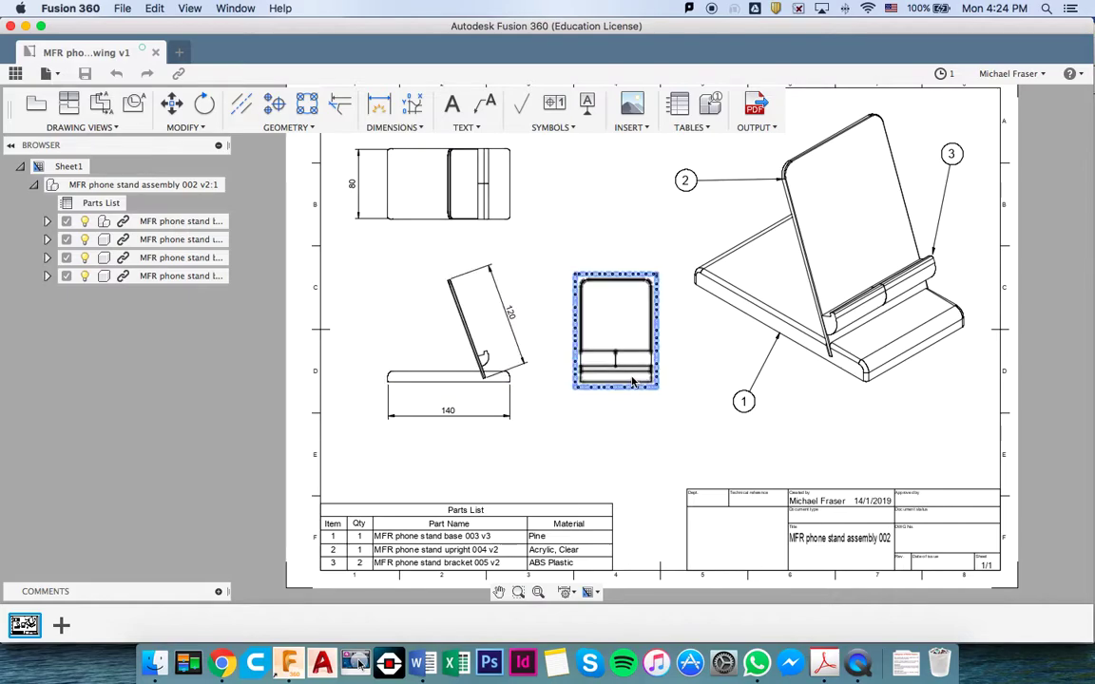
click(453, 217)
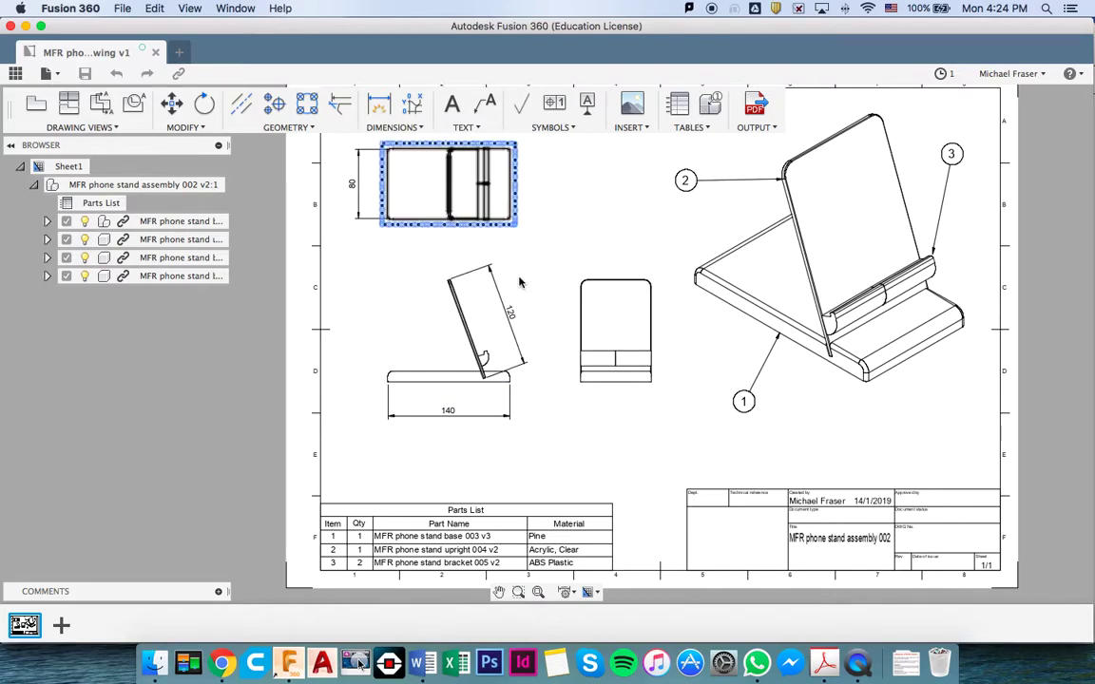
click(688, 391)
click(757, 344)
click(793, 432)
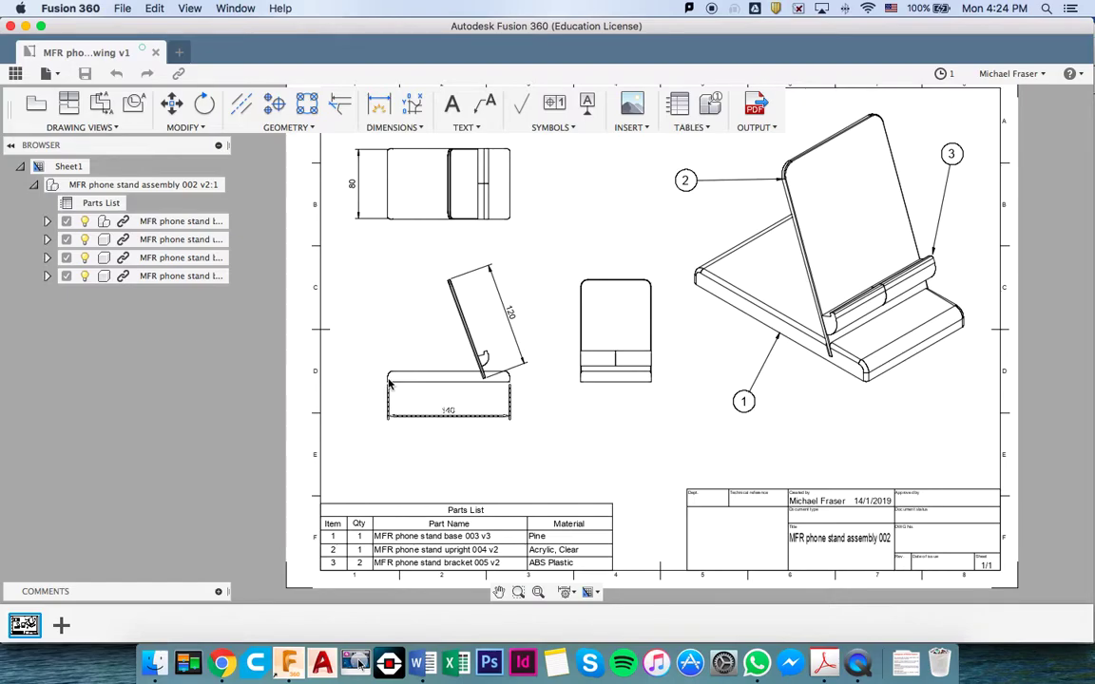
Create a new drawing from the MFR phone stand assembly design and close the finished example drawing.
click(15, 73)
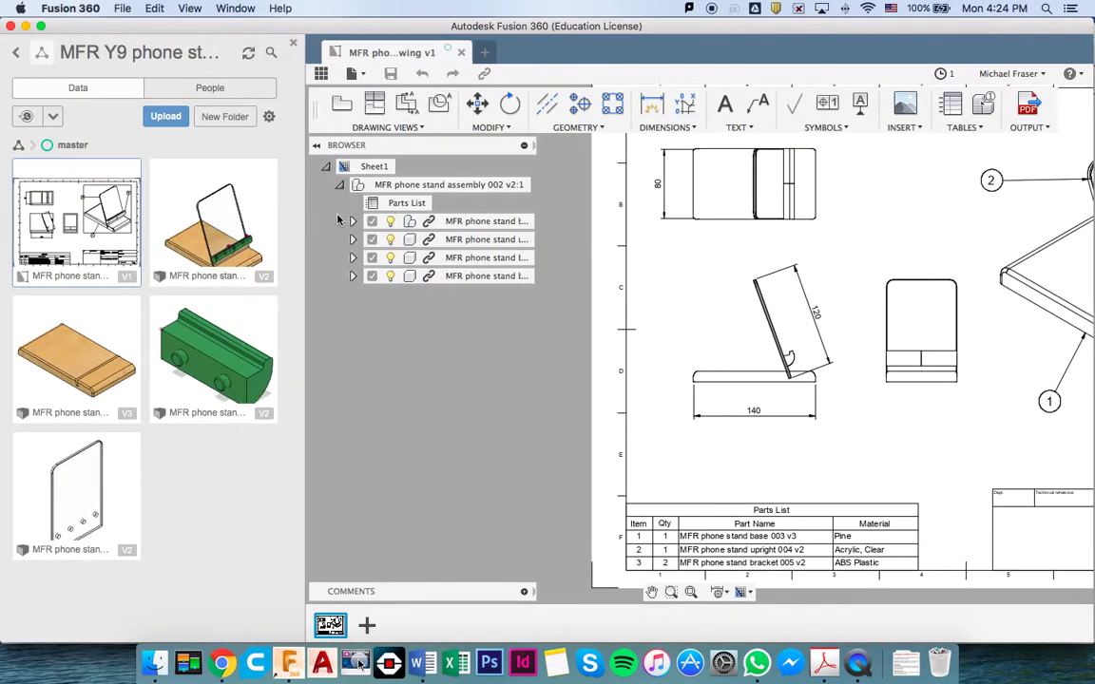
right_click(228, 232)
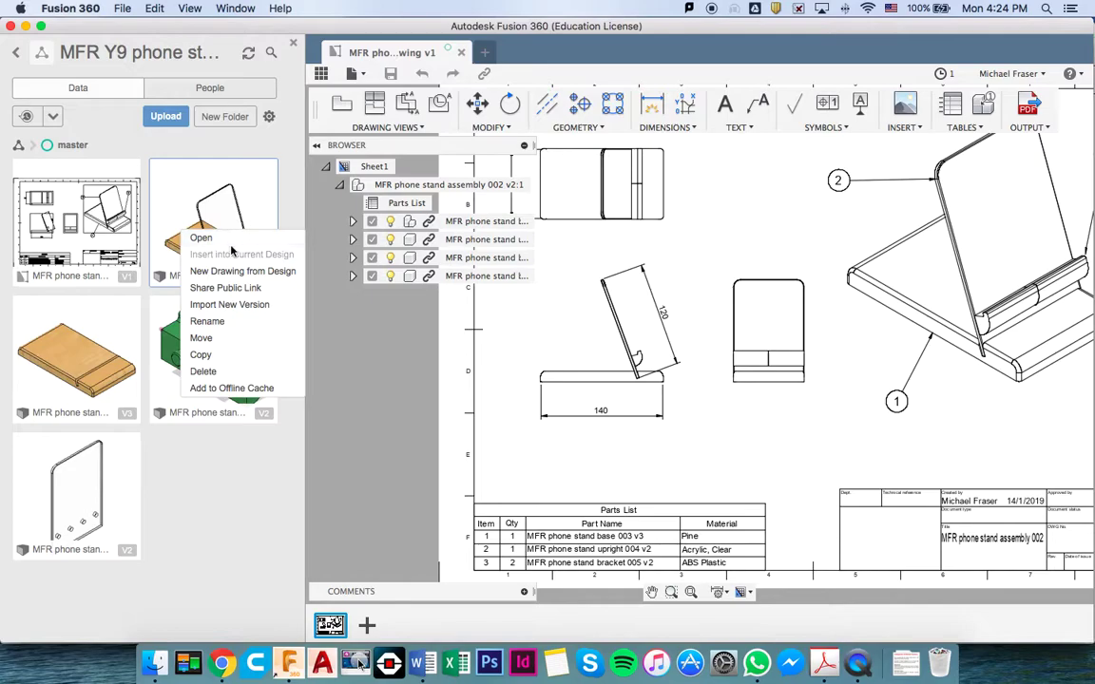
click(235, 273)
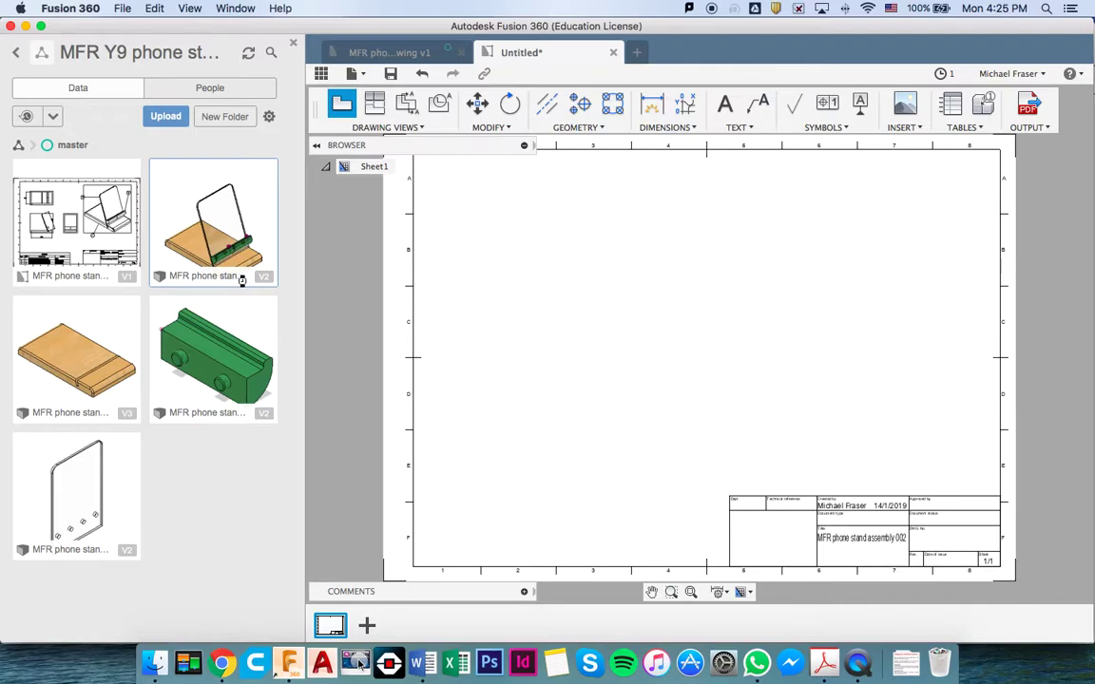
click(460, 52)
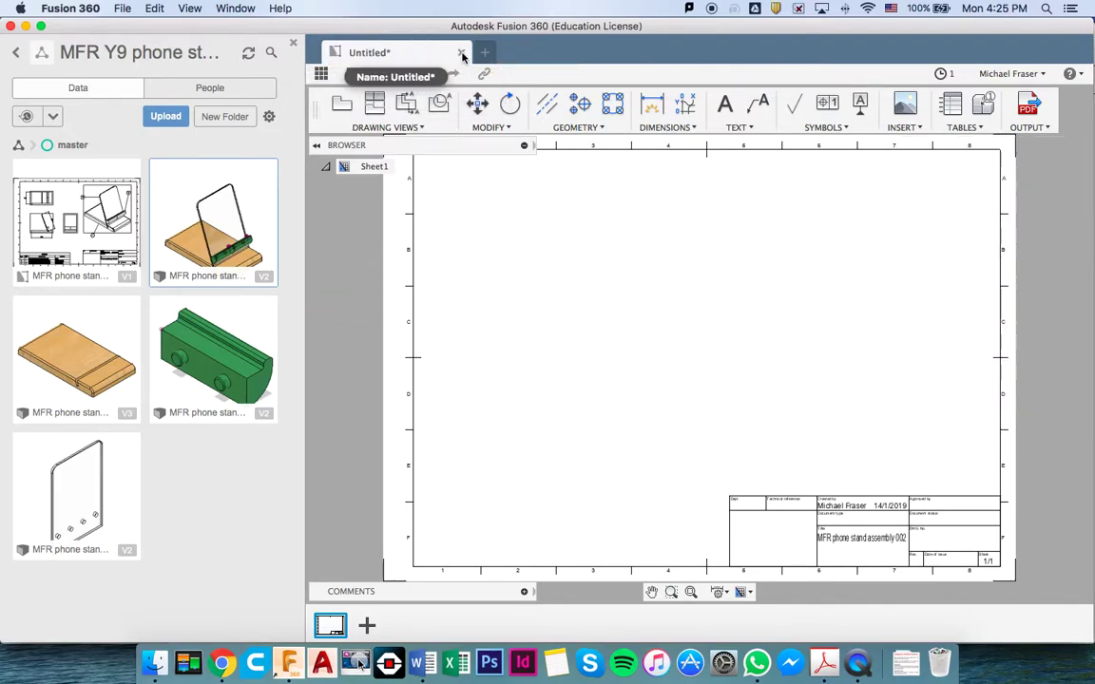
click(321, 74)
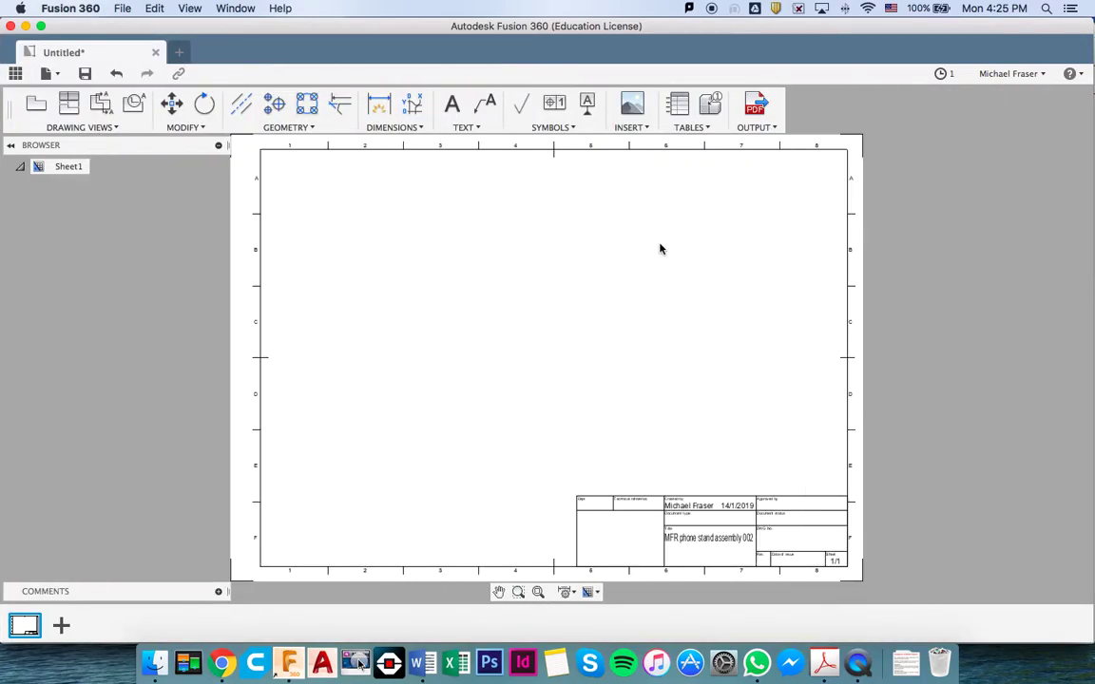
Review the preferences for newly created drawings, including standard, annotation units, sheet size, projection angle and dimension precision.
click(1042, 74)
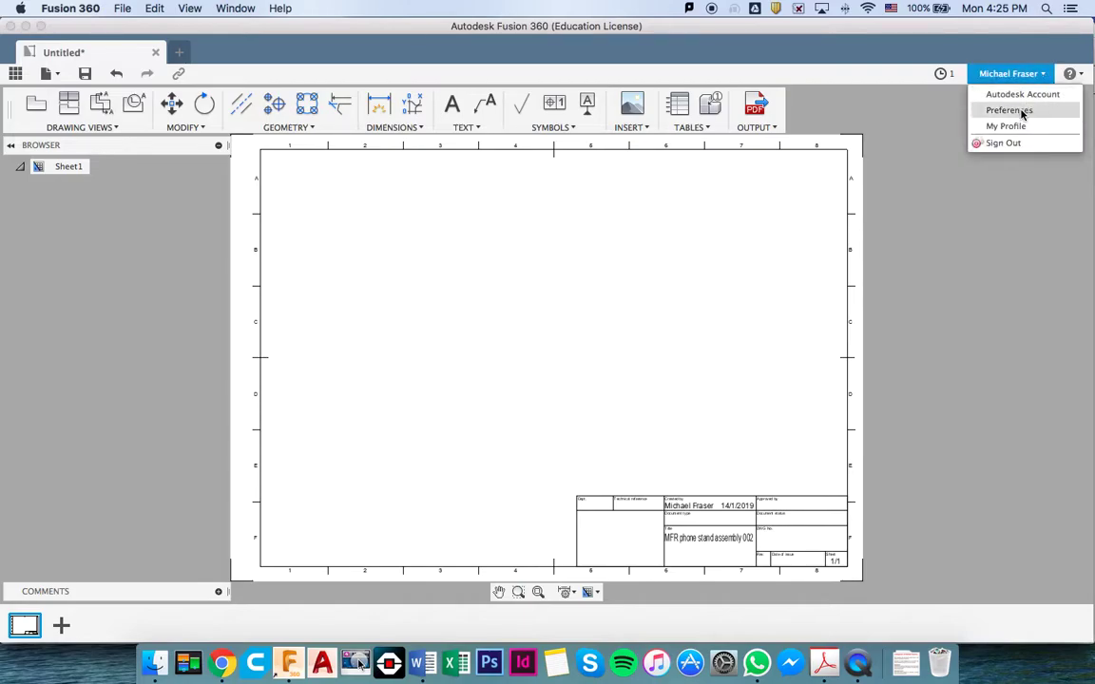
click(1022, 114)
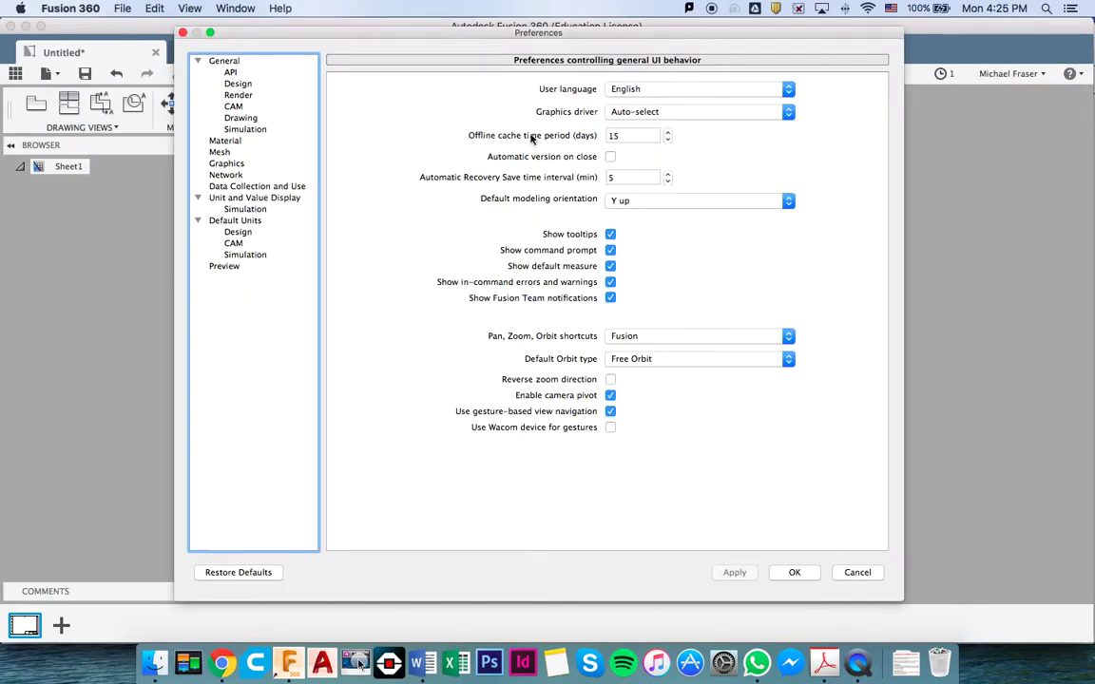
click(244, 120)
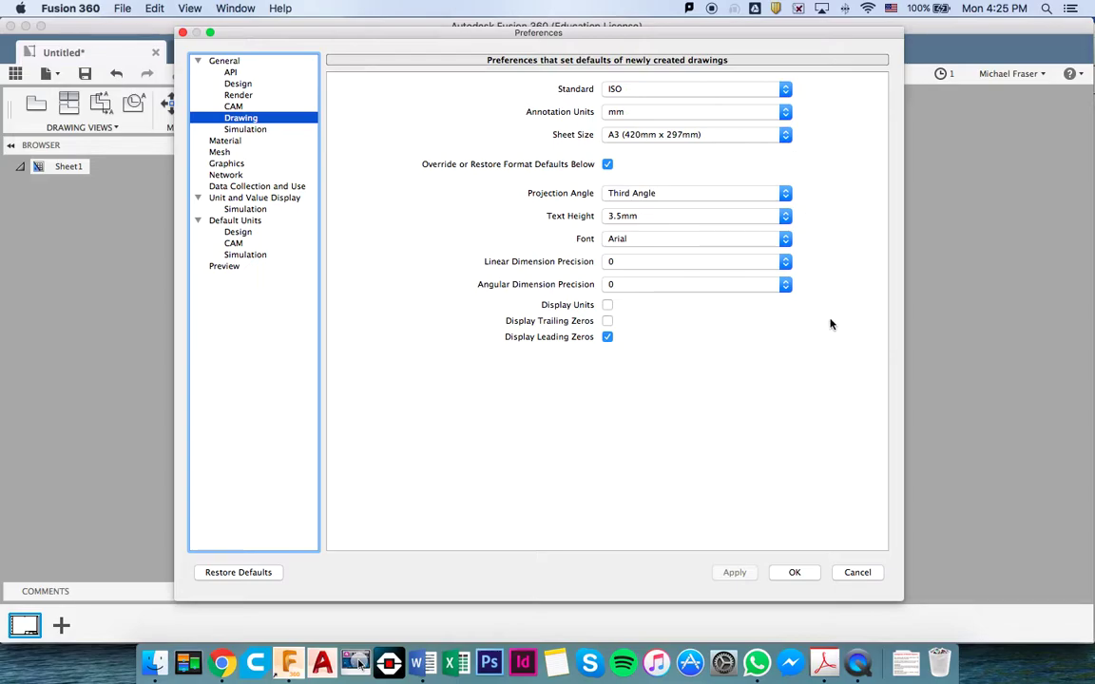
click(794, 572)
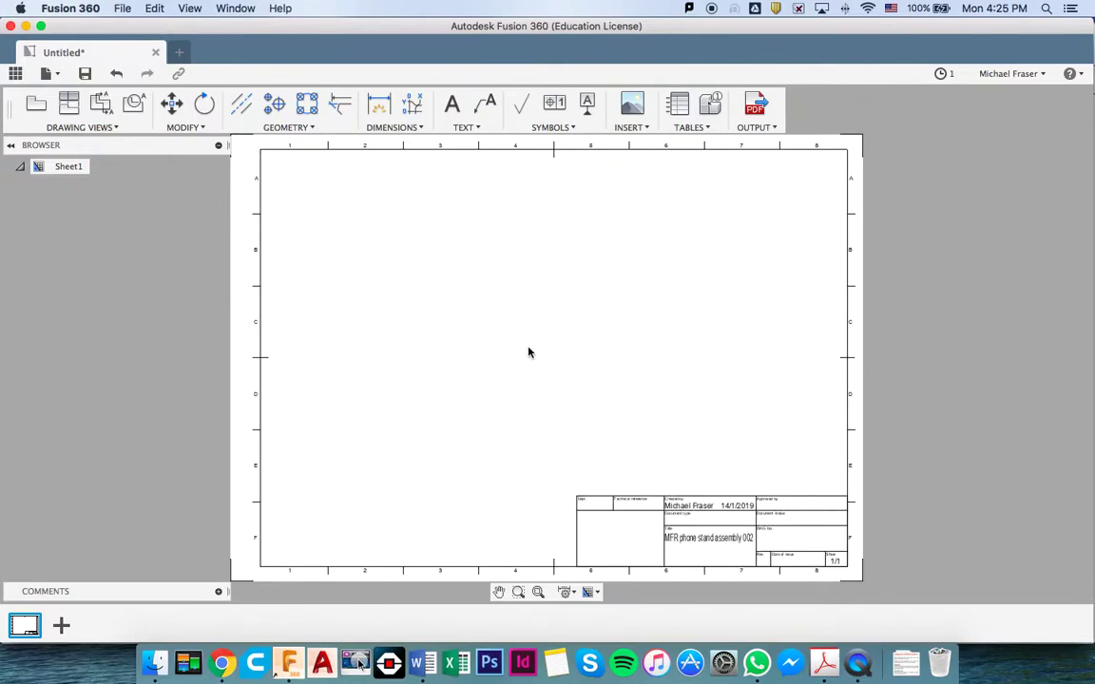
Place a front base view of the assembly at 1:2 scale and move it towards the lower left of the sheet.
click(36, 104)
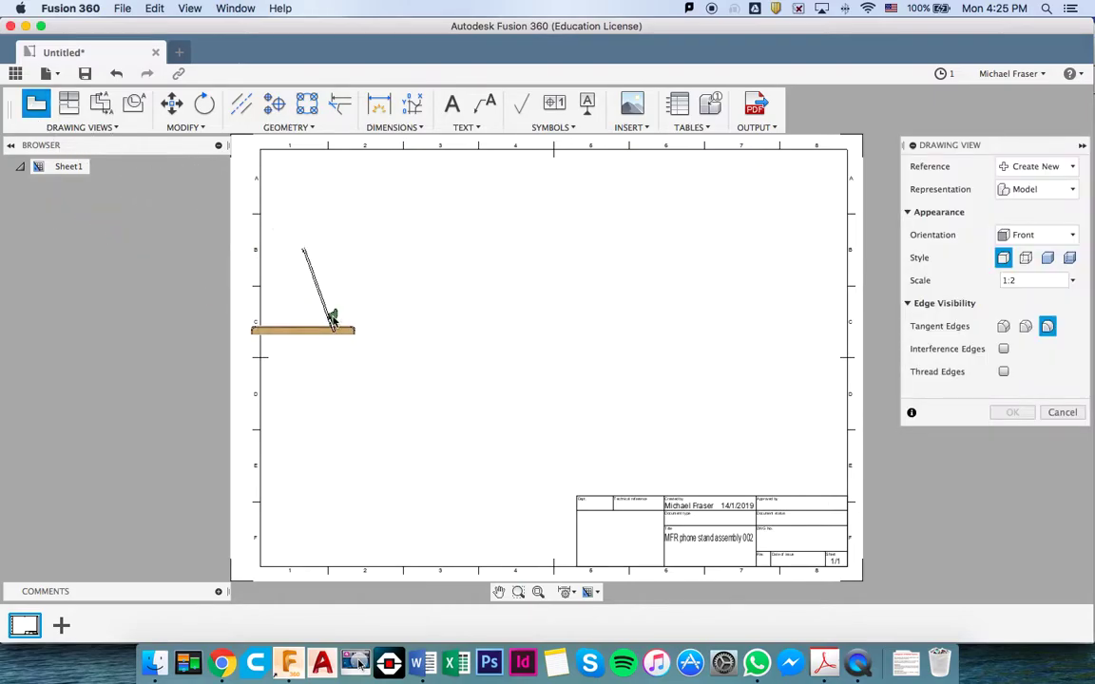
click(408, 384)
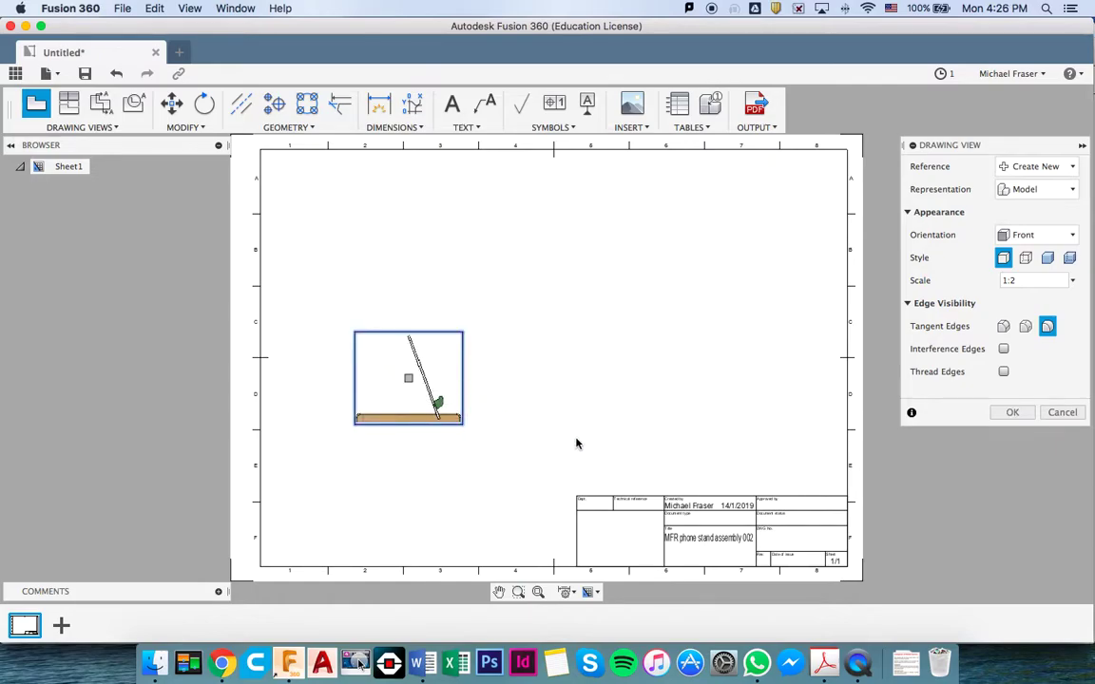
click(1072, 281)
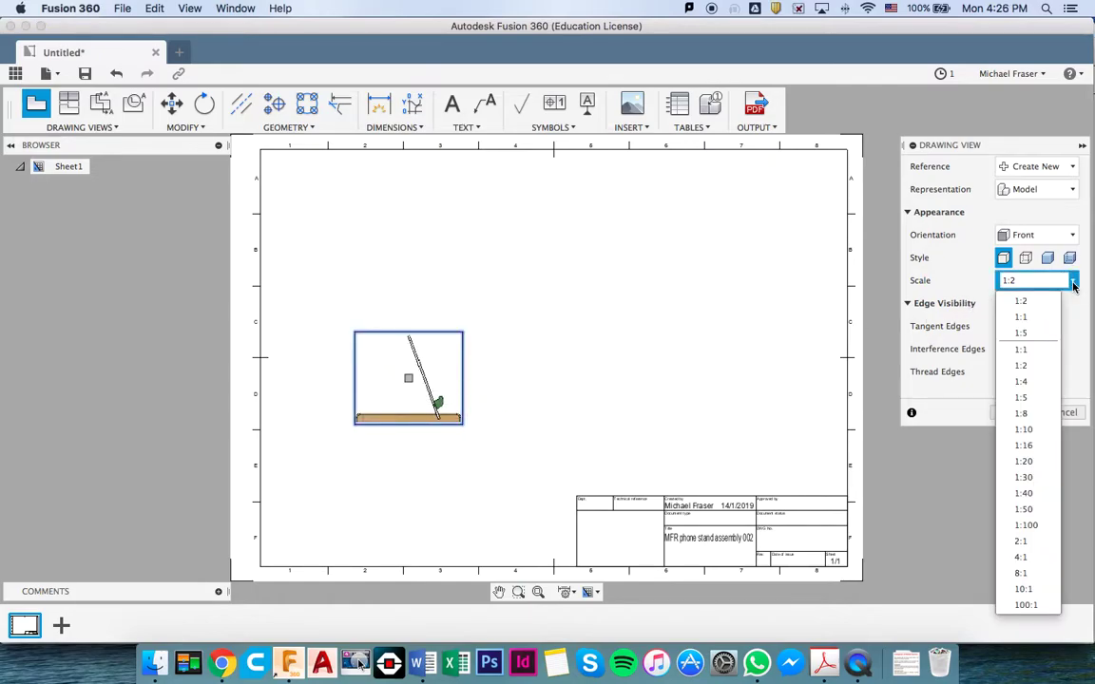
click(1020, 316)
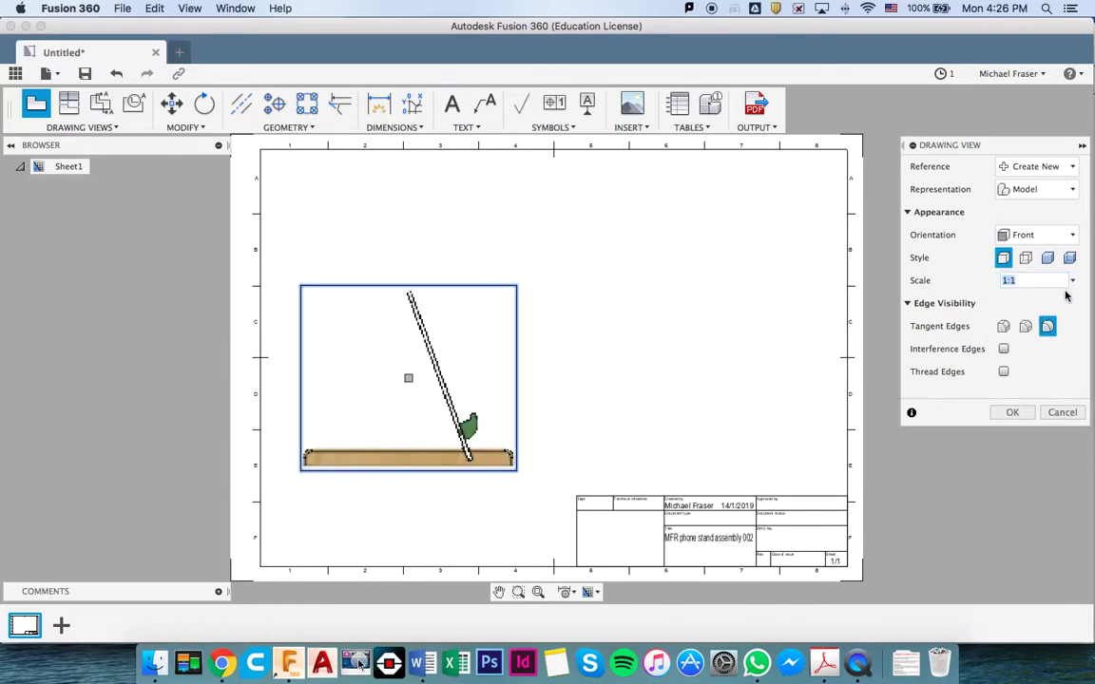
click(1070, 281)
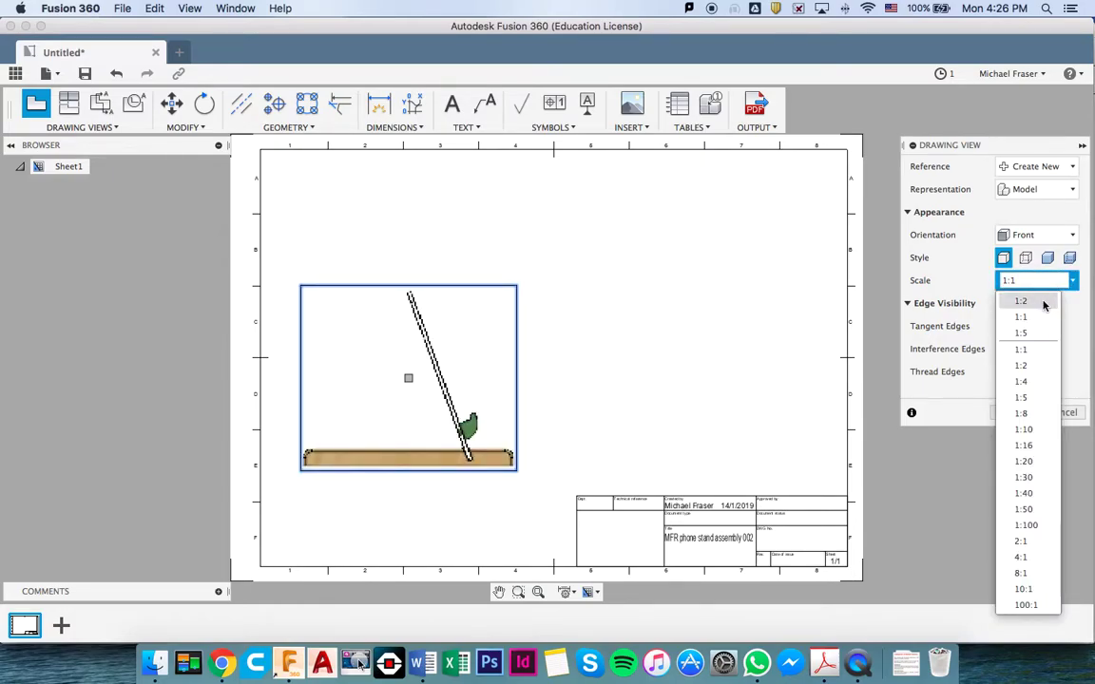
click(1044, 304)
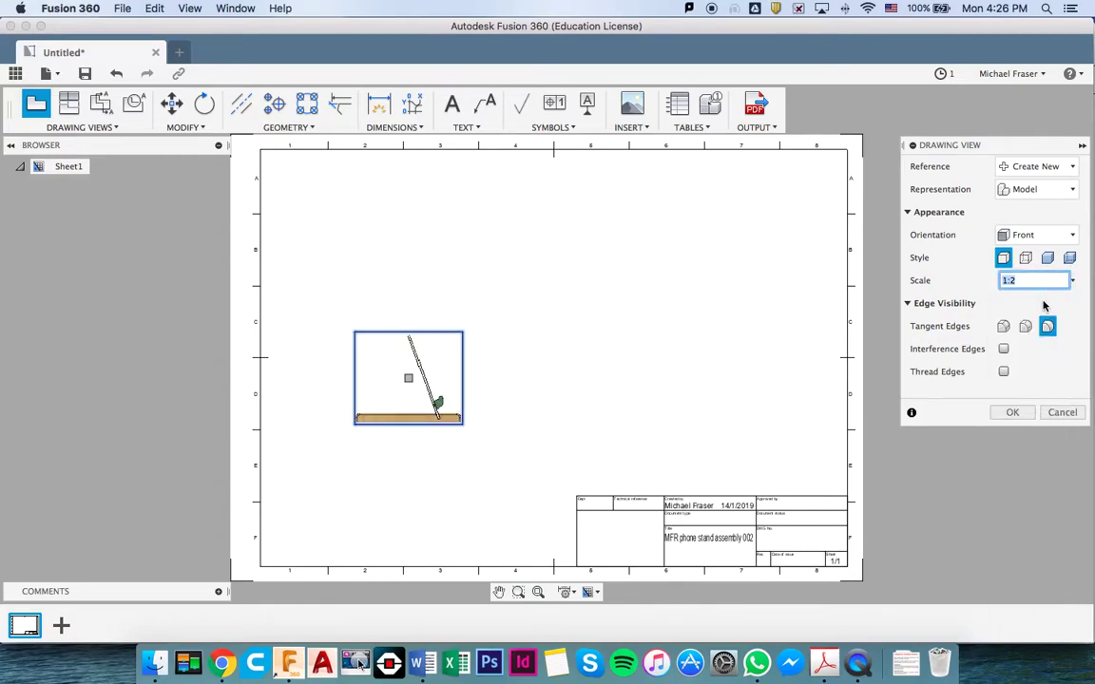
click(1012, 412)
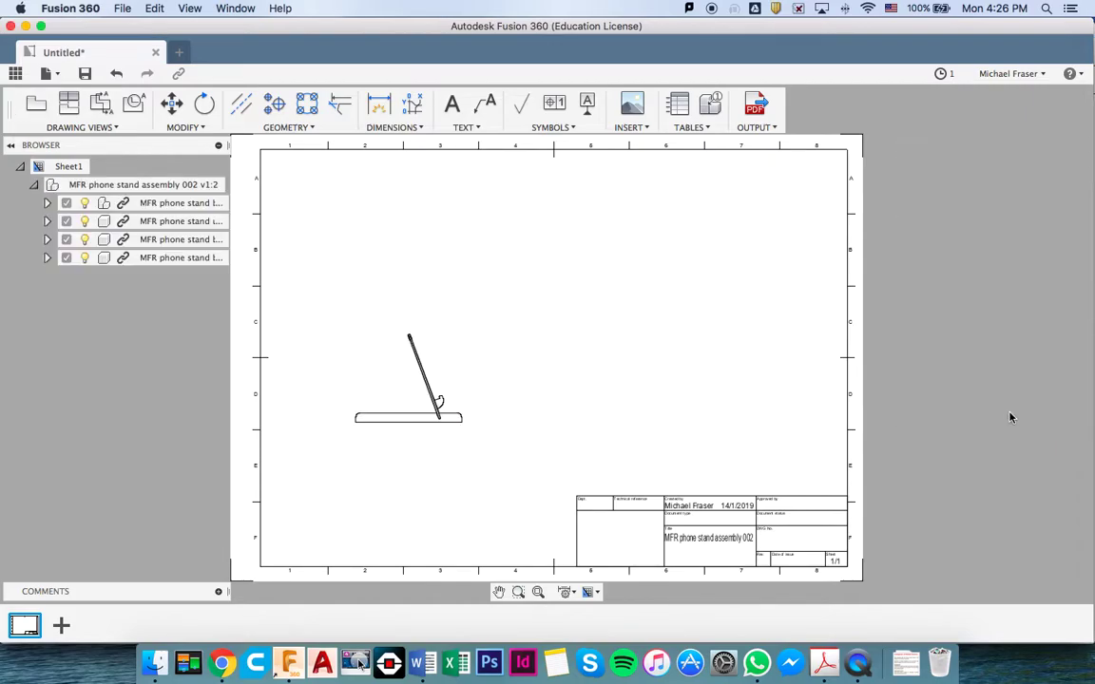
click(407, 381)
mouse_move(408, 381)
mouse_down()
mouse_move(381, 374)
mouse_move(356, 397)
mouse_up()
Project a side view, a top view and an isometric view from the front base view.
click(69, 104)
click(342, 392)
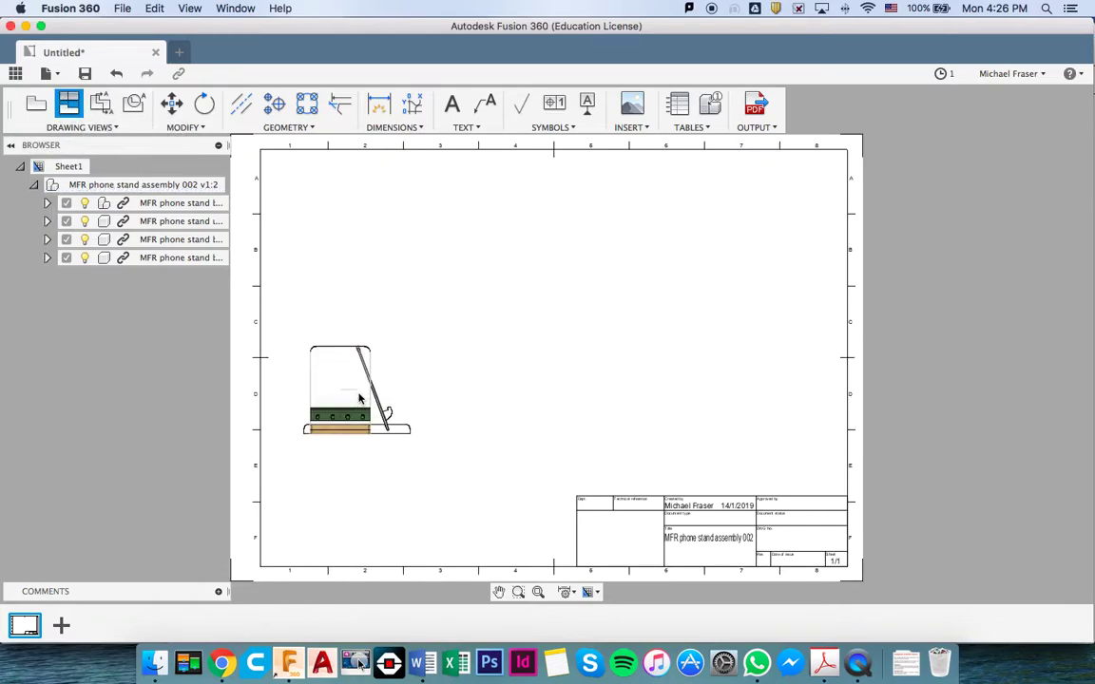
click(470, 390)
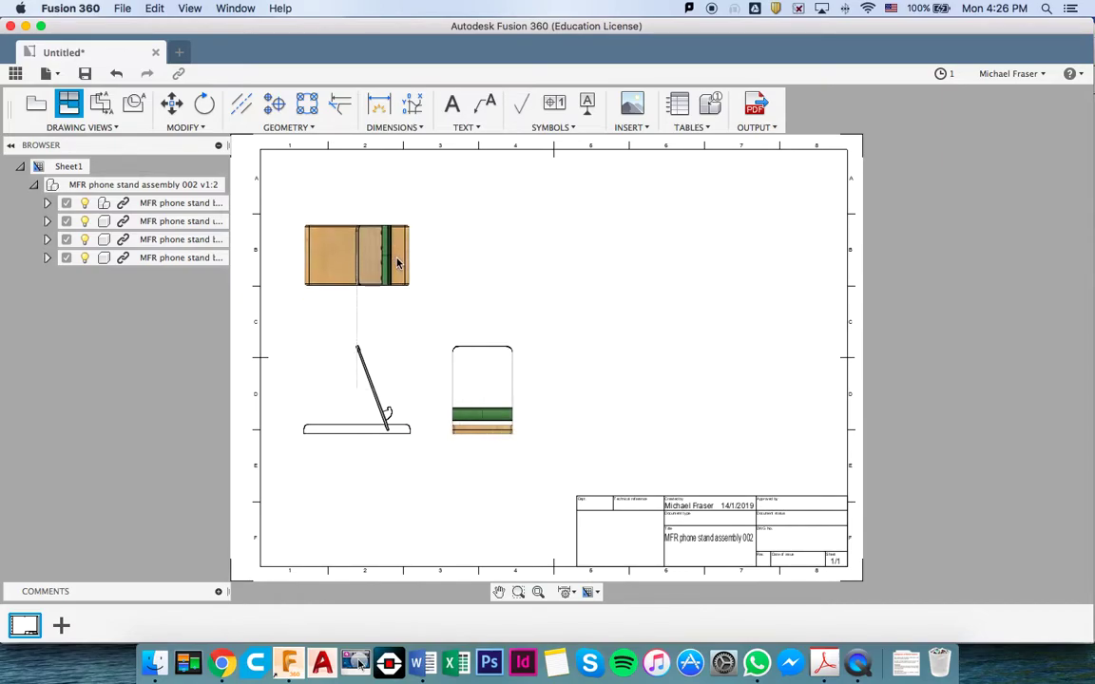
click(401, 282)
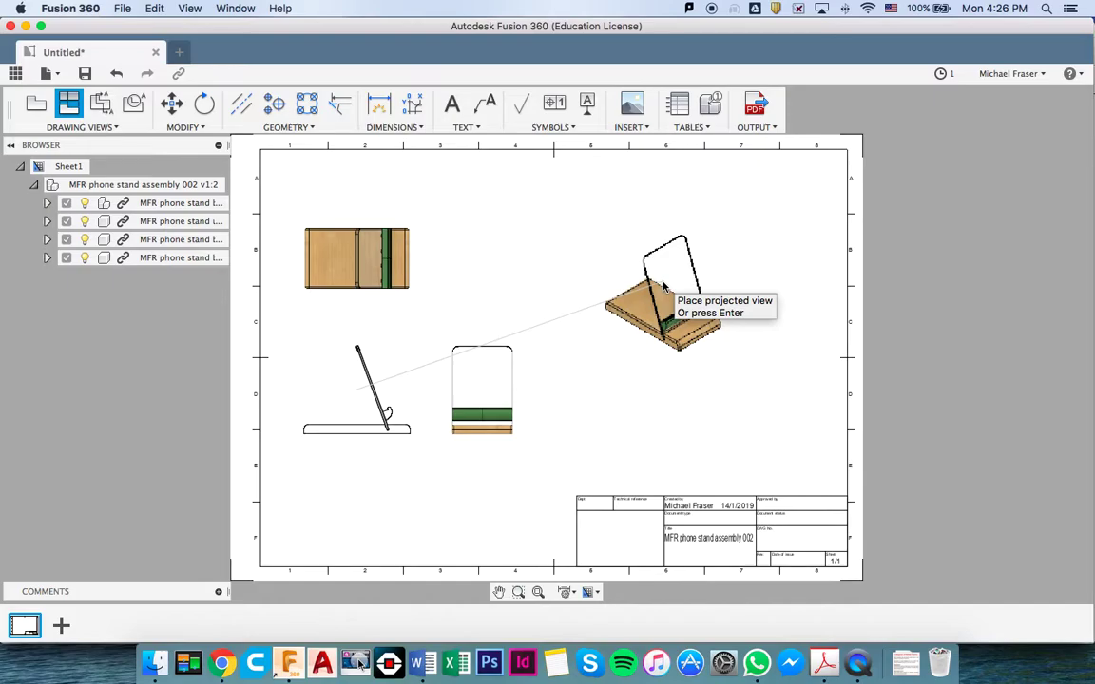
click(664, 287)
key(Return)
Set the isometric view's scale to 1:1.
click(663, 287)
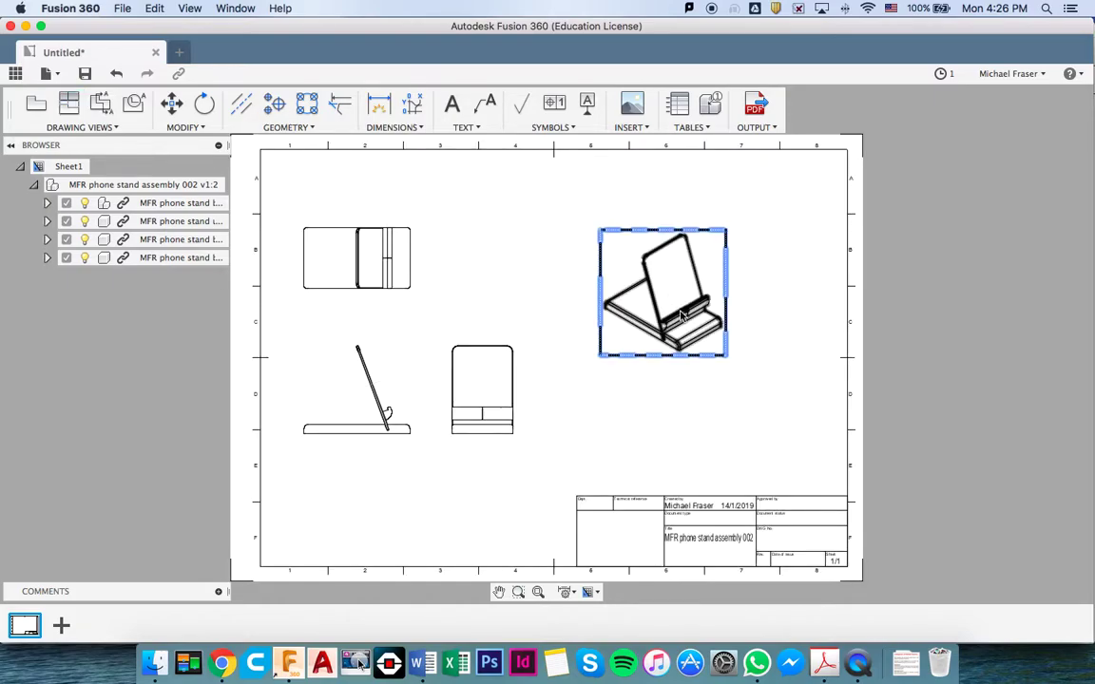
double_click(681, 320)
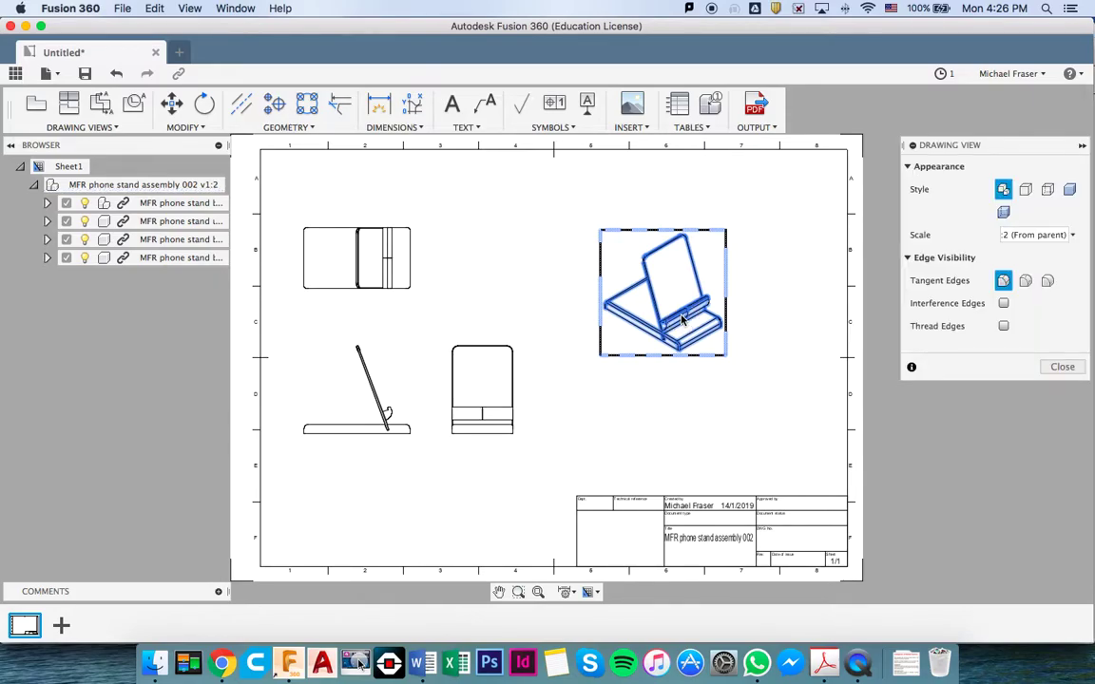
click(1082, 147)
click(1081, 149)
click(1072, 236)
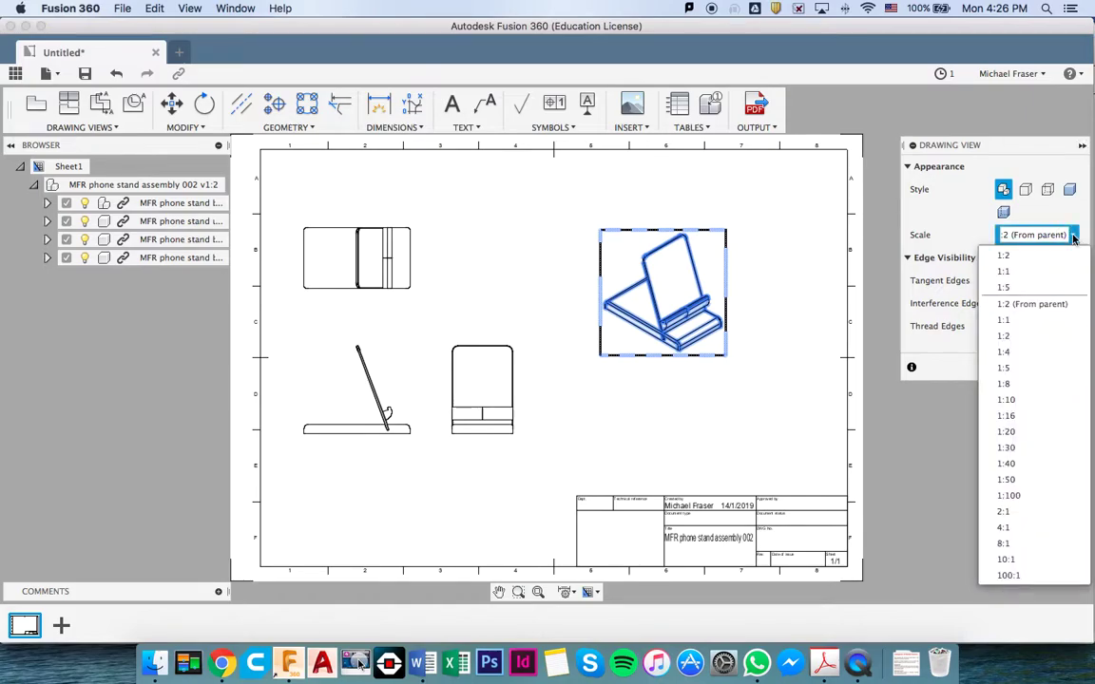
click(1007, 272)
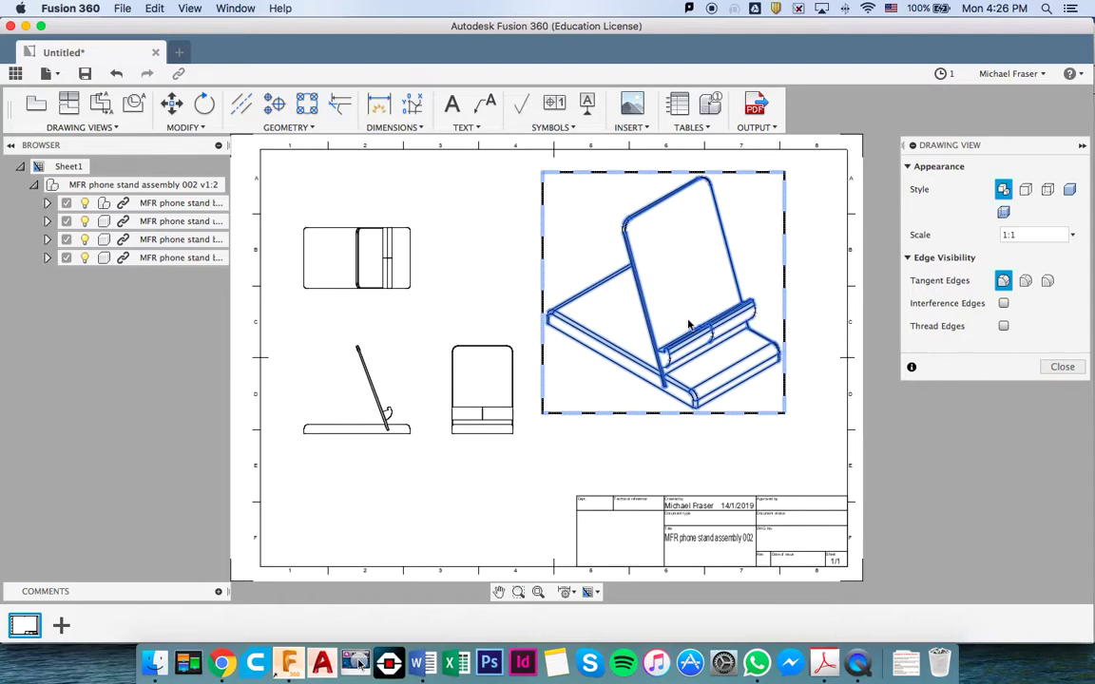
click(1065, 367)
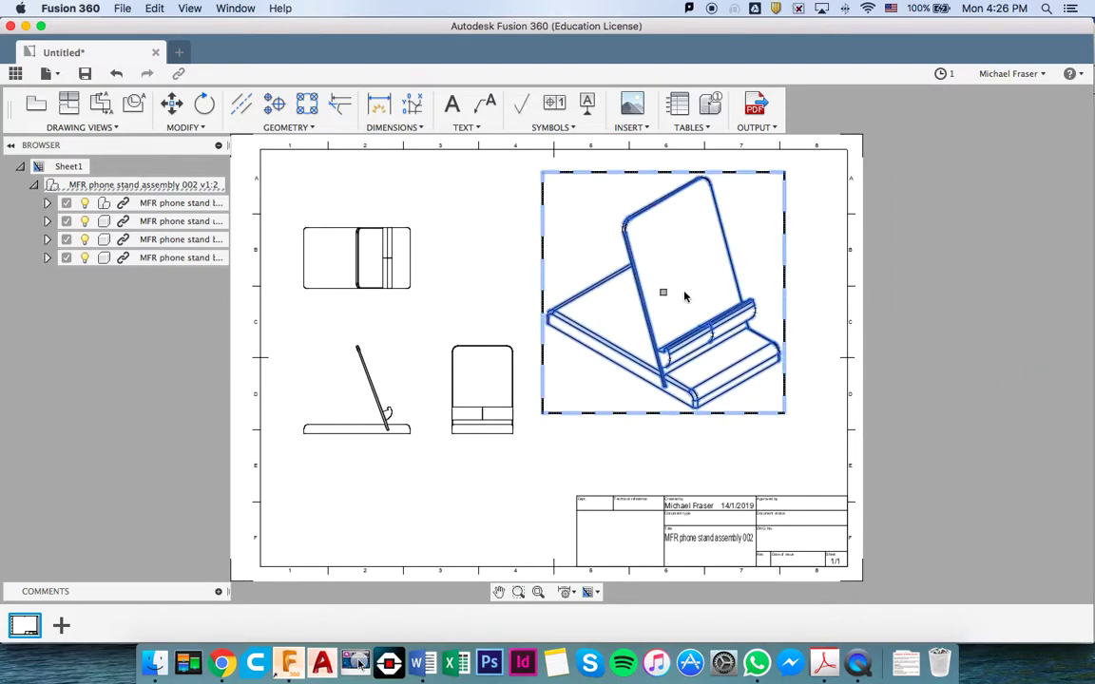
Move the enlarged isometric view slightly right and down so it sits above the title block.
click(665, 293)
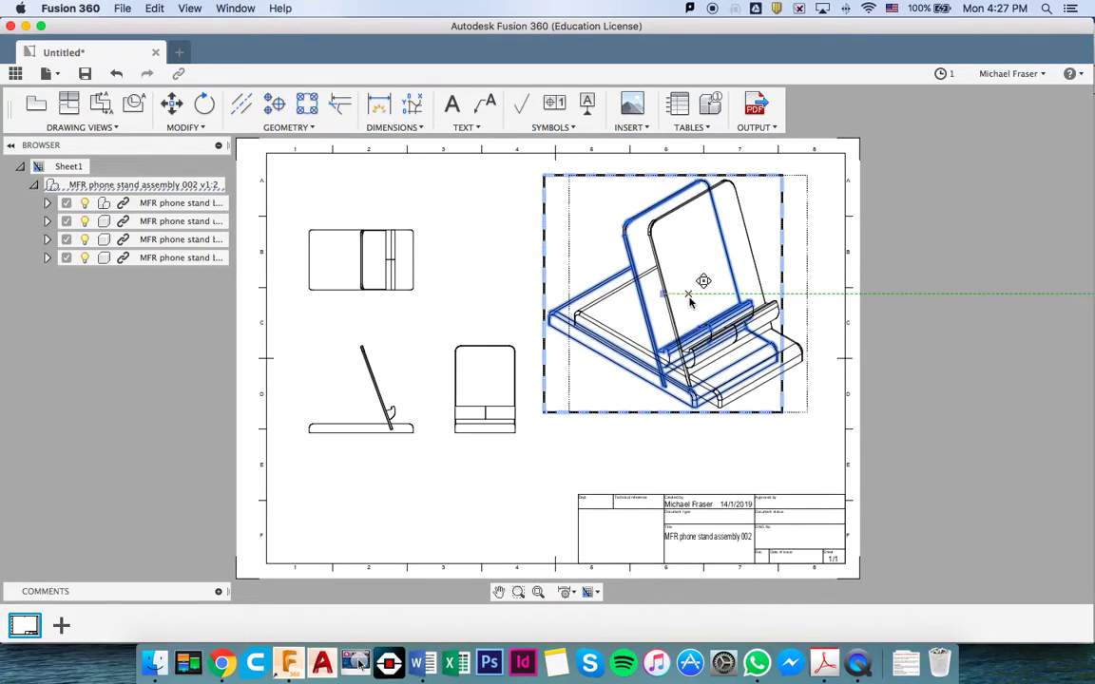
click(702, 310)
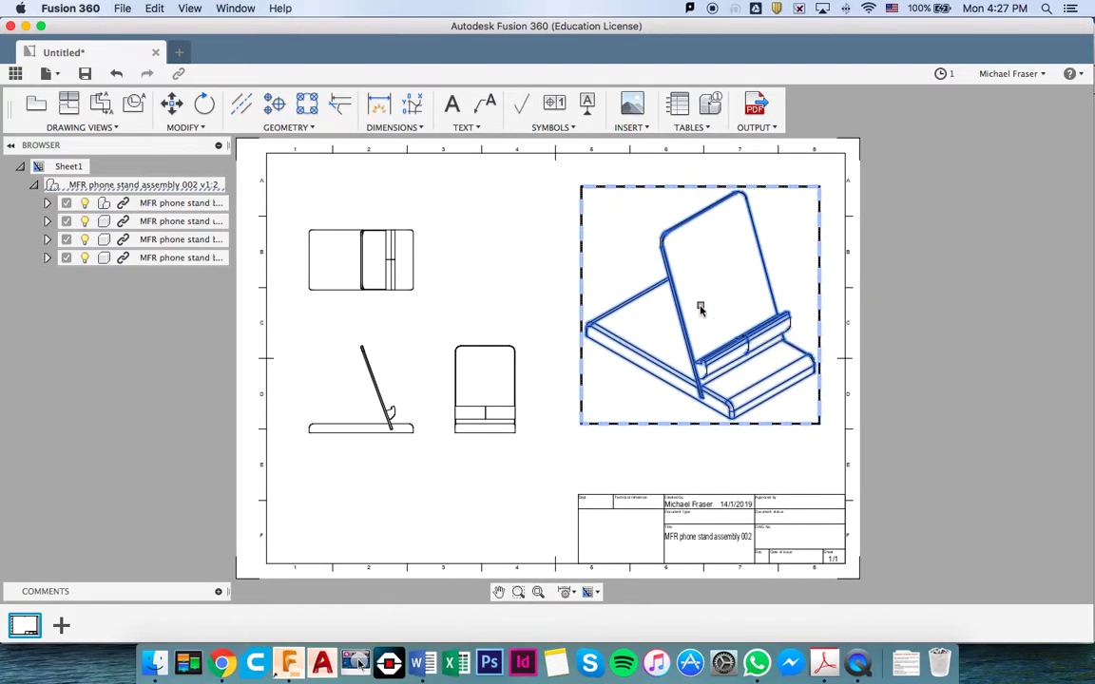
click(931, 339)
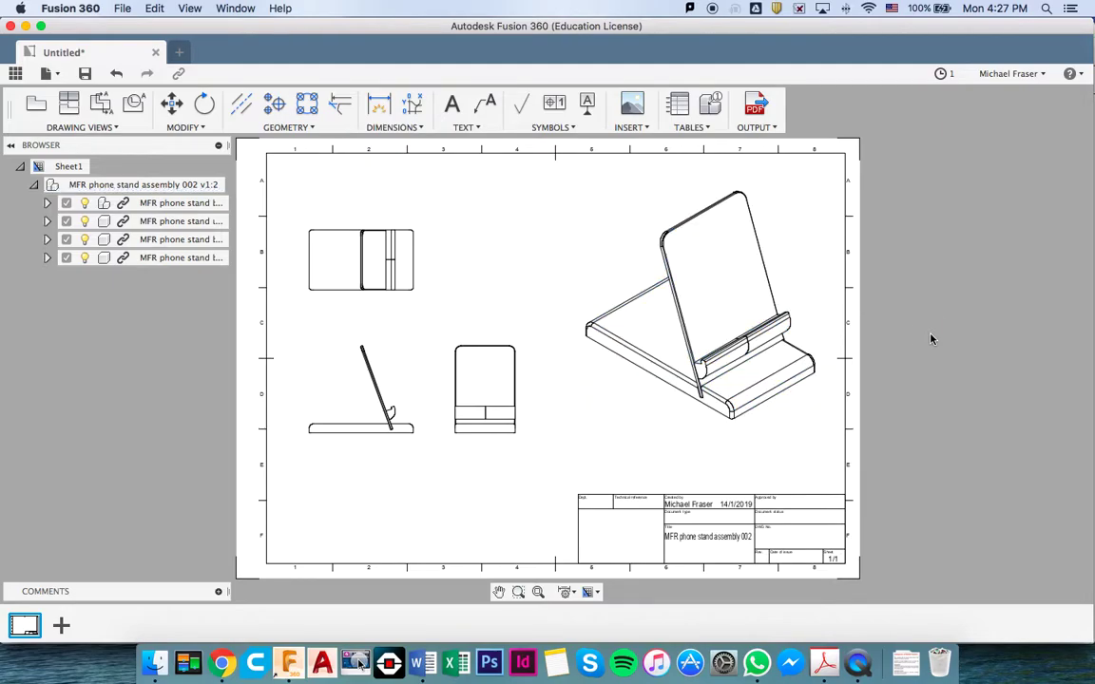
click(587, 416)
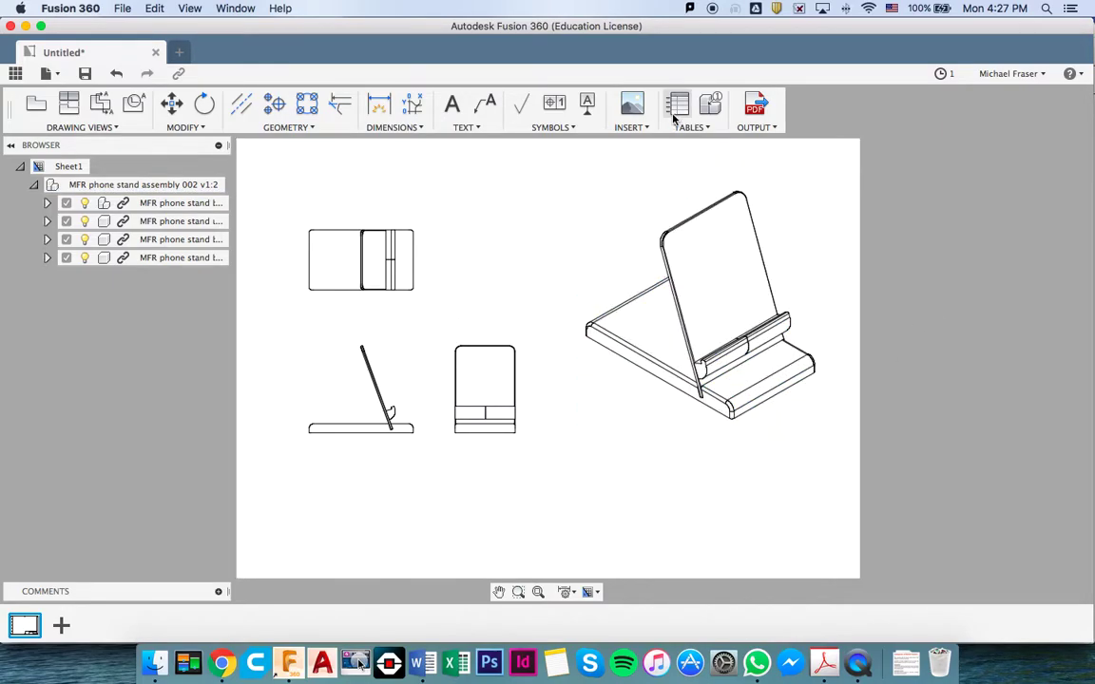
click(552, 398)
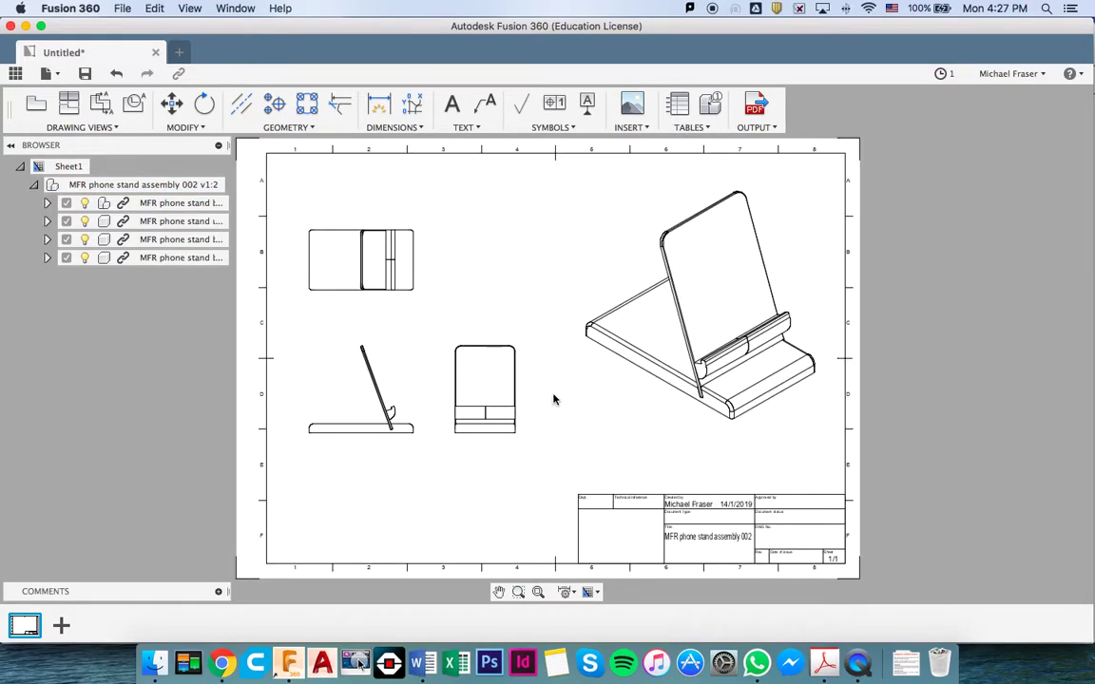
Insert a parts list table for the assembly at the drawing border's lower-left corner.
click(700, 128)
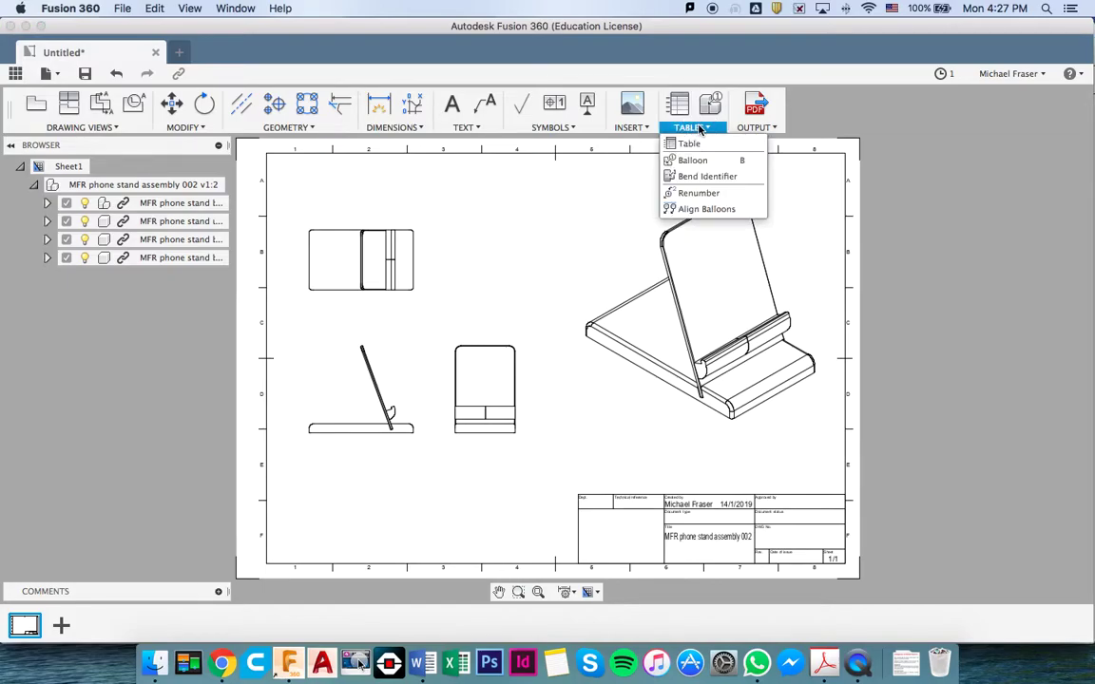
click(682, 144)
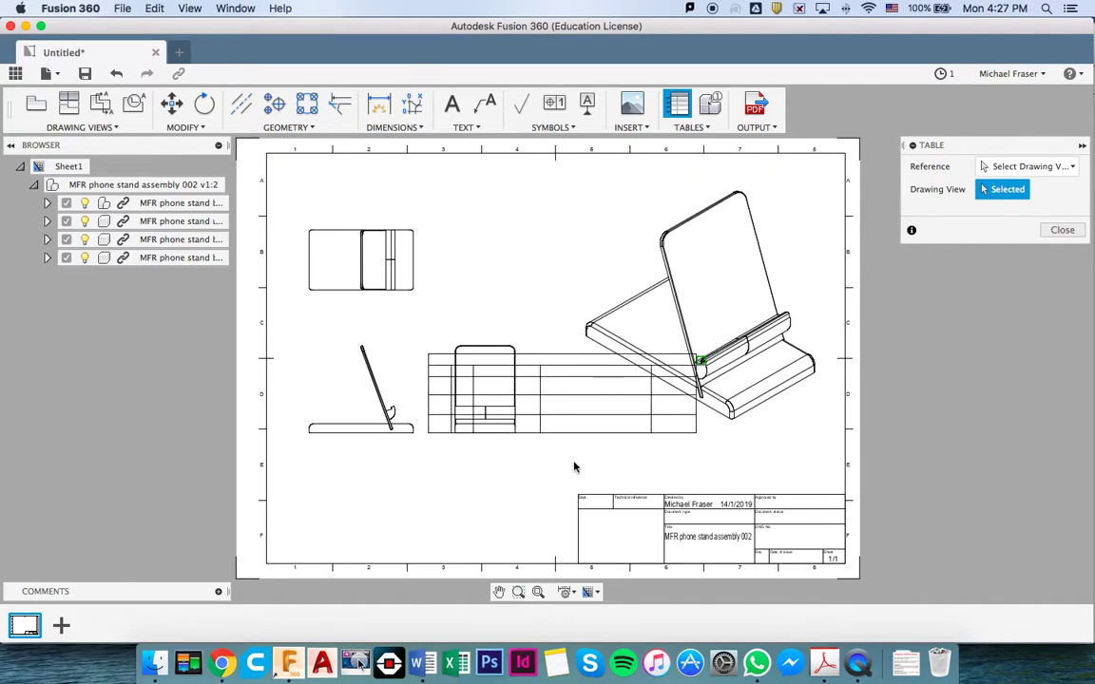
click(267, 567)
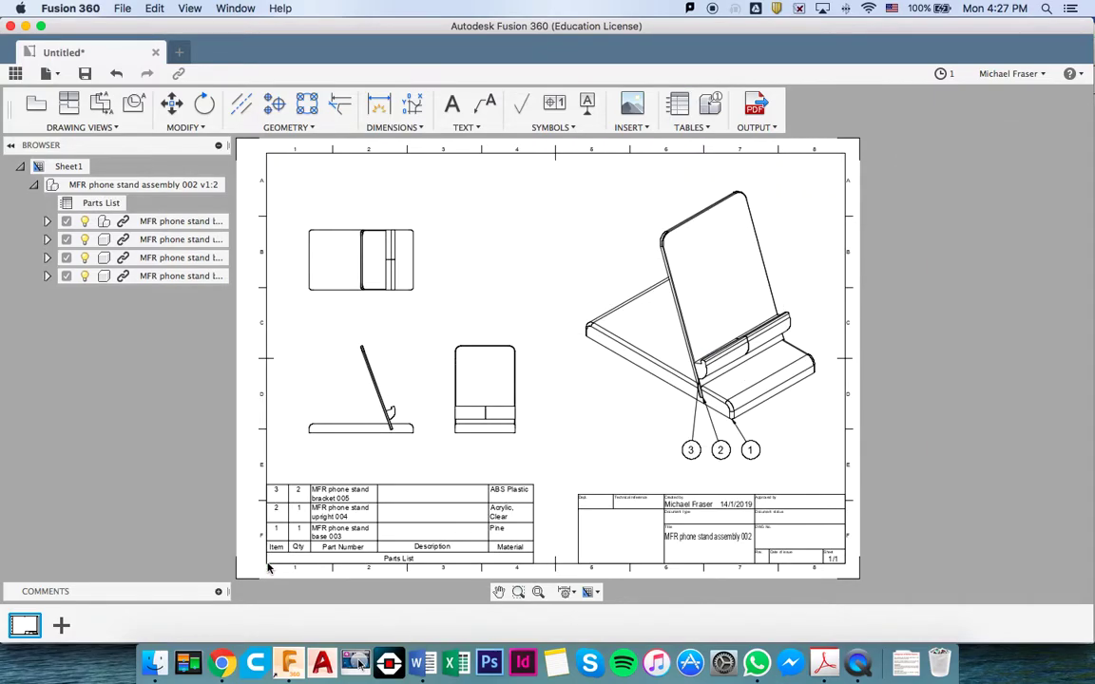
Set the parts list's table direction to Down.
click(389, 526)
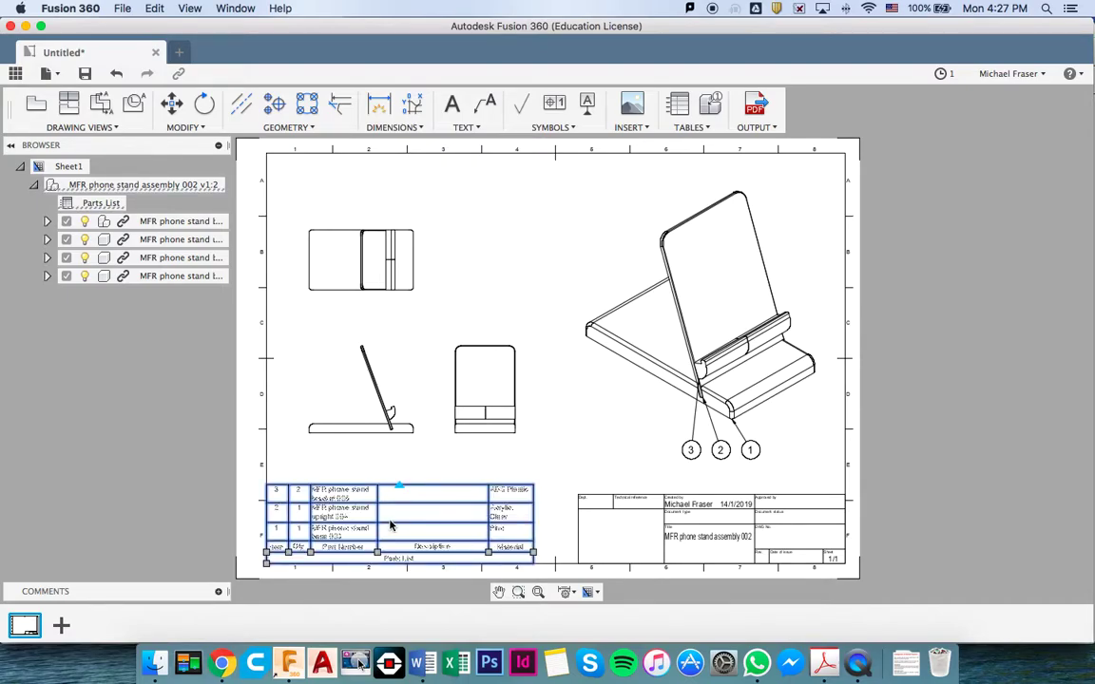
double_click(389, 526)
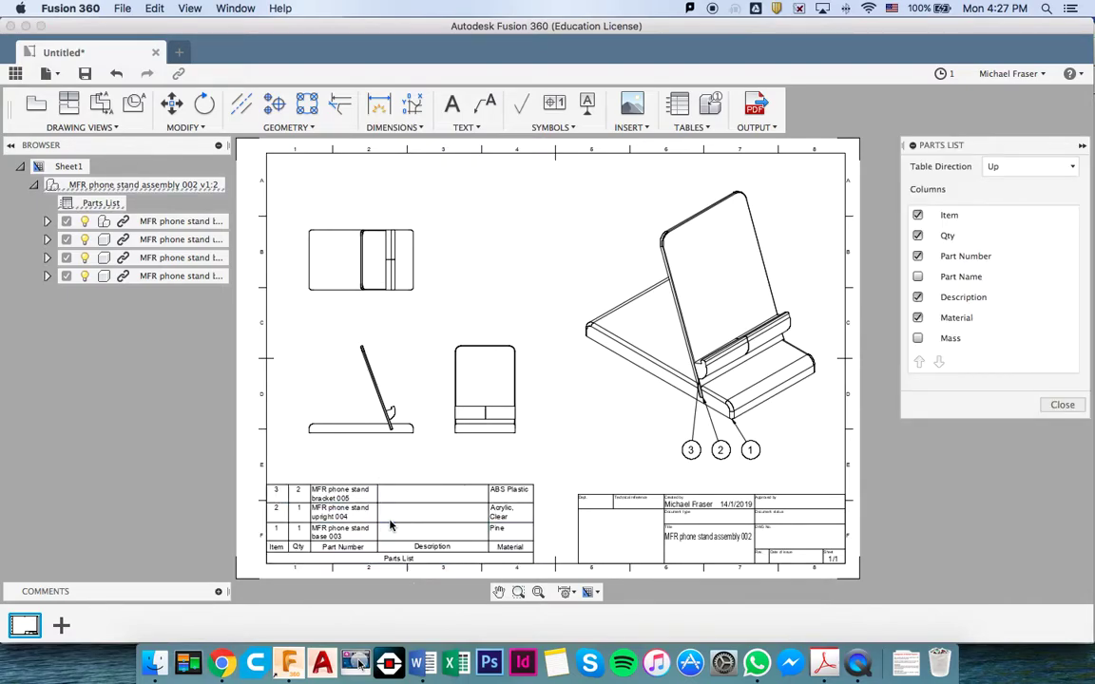
click(1072, 167)
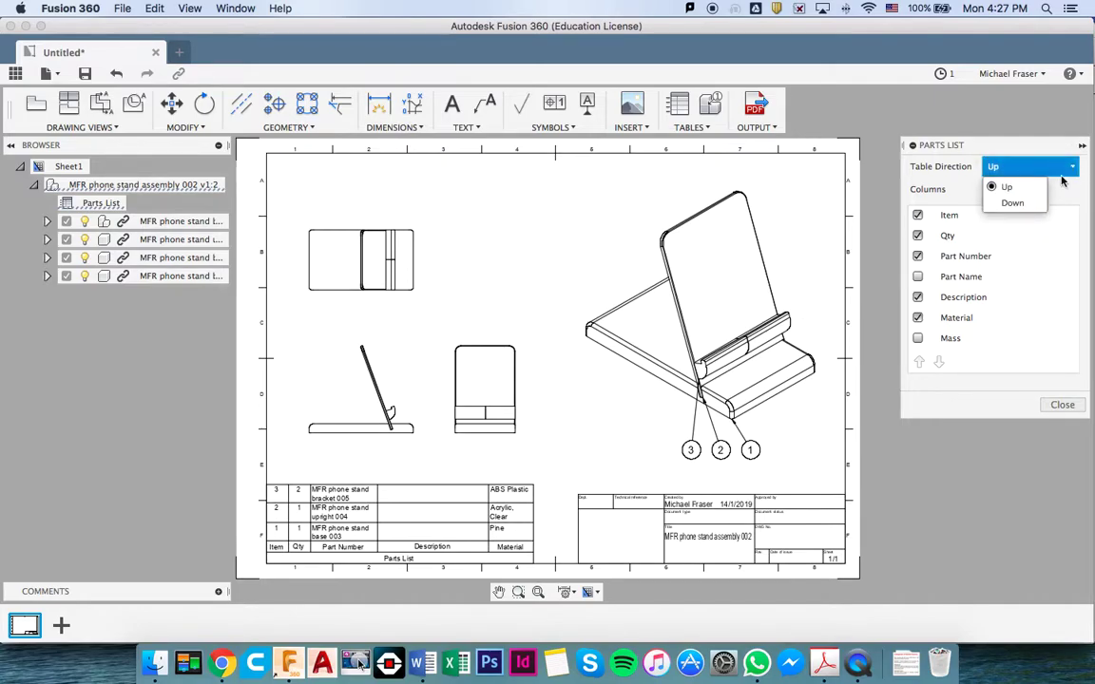
click(1024, 208)
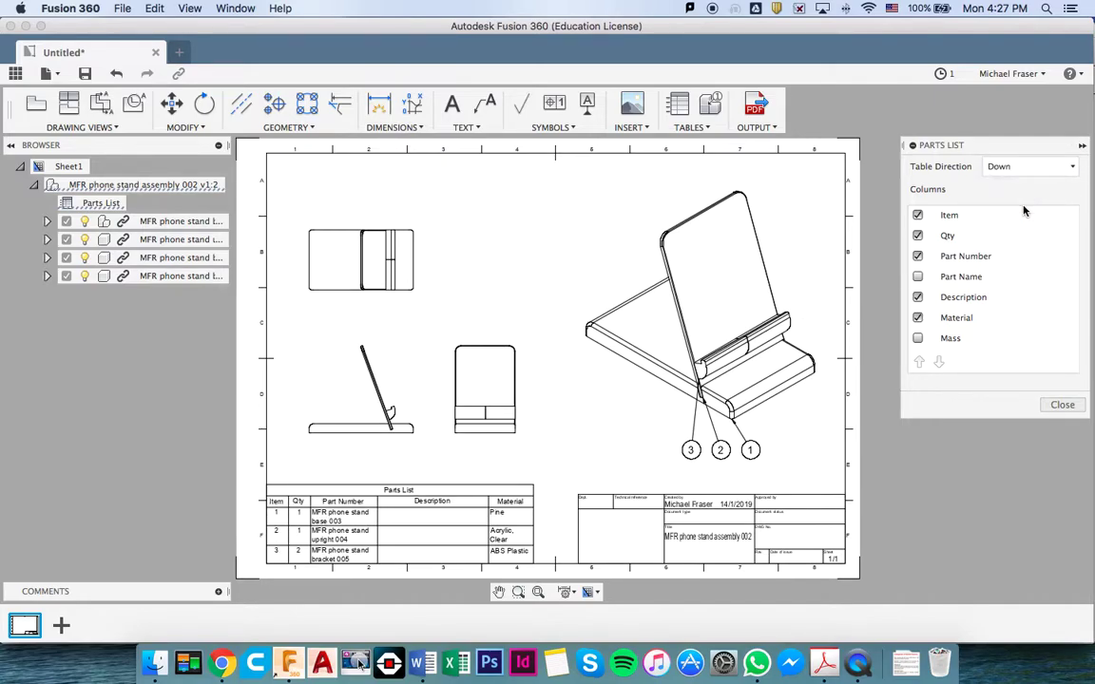
Hide the Description and Part Number columns in the parts list, show Part Name, and leave Mass off.
click(917, 297)
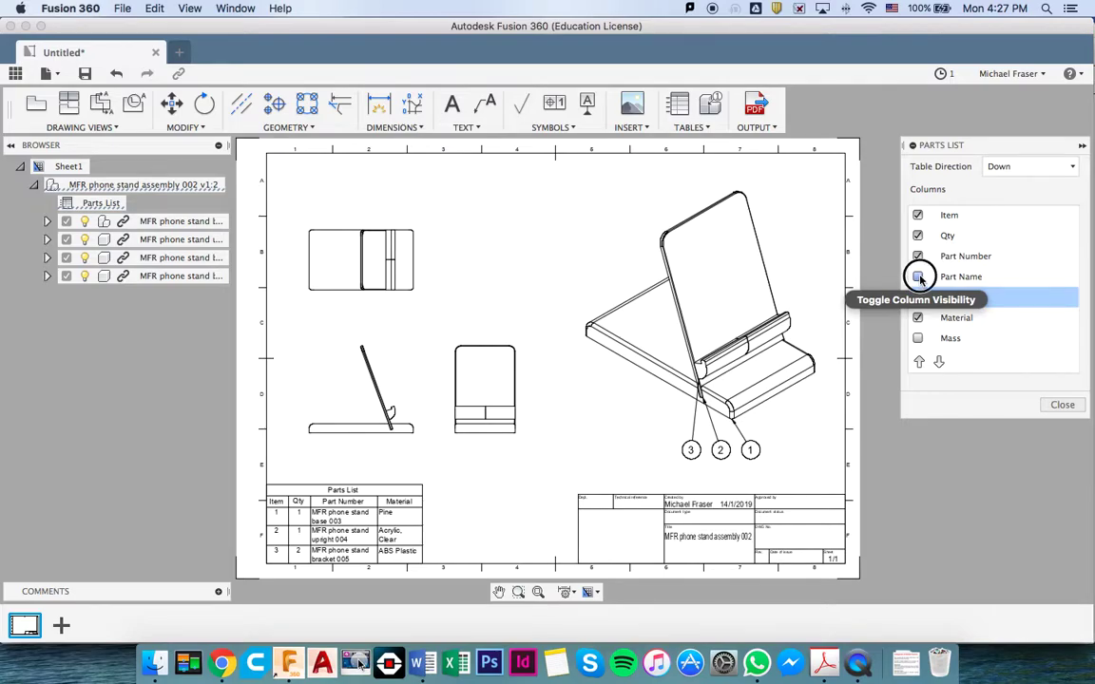
click(917, 277)
click(918, 256)
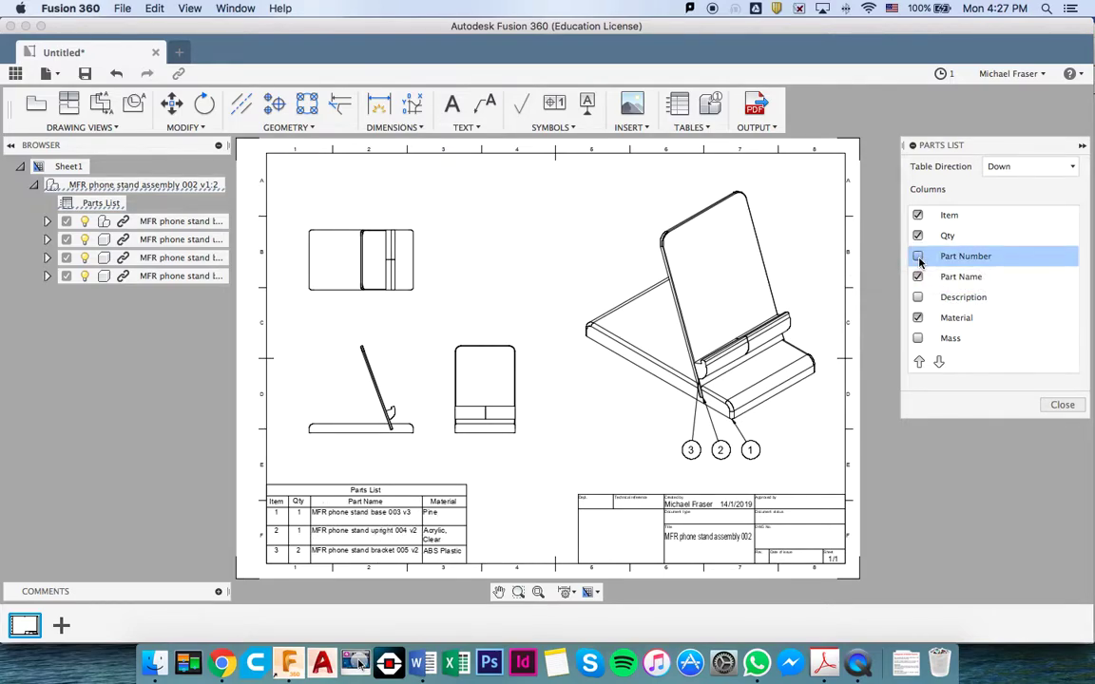
click(918, 339)
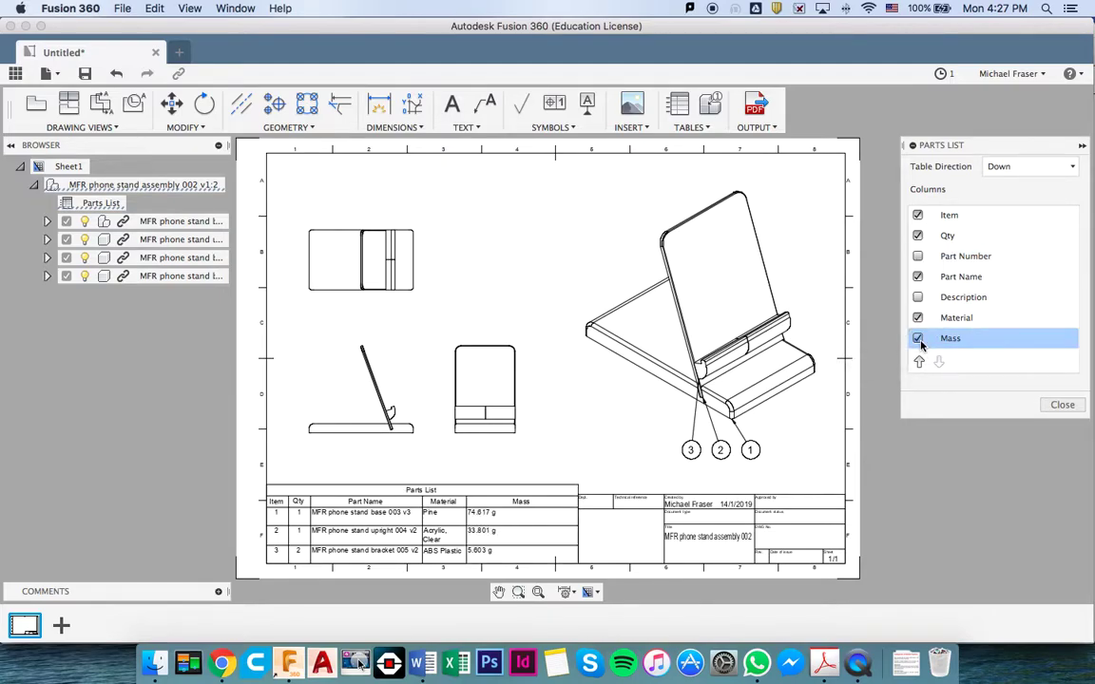
click(918, 340)
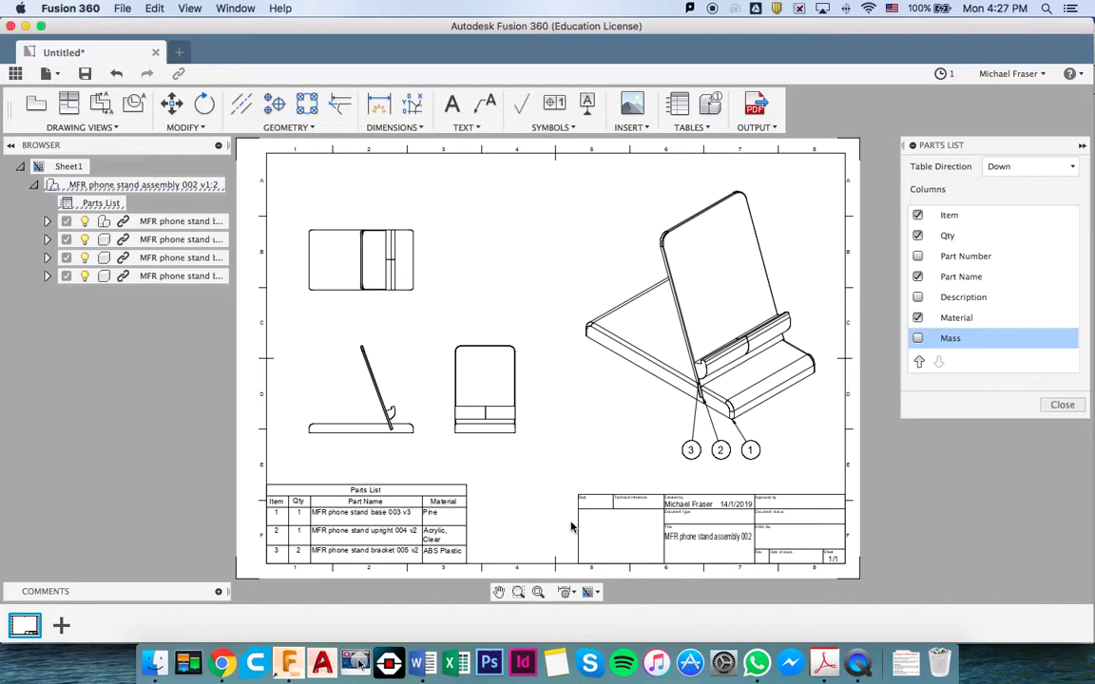
click(1062, 406)
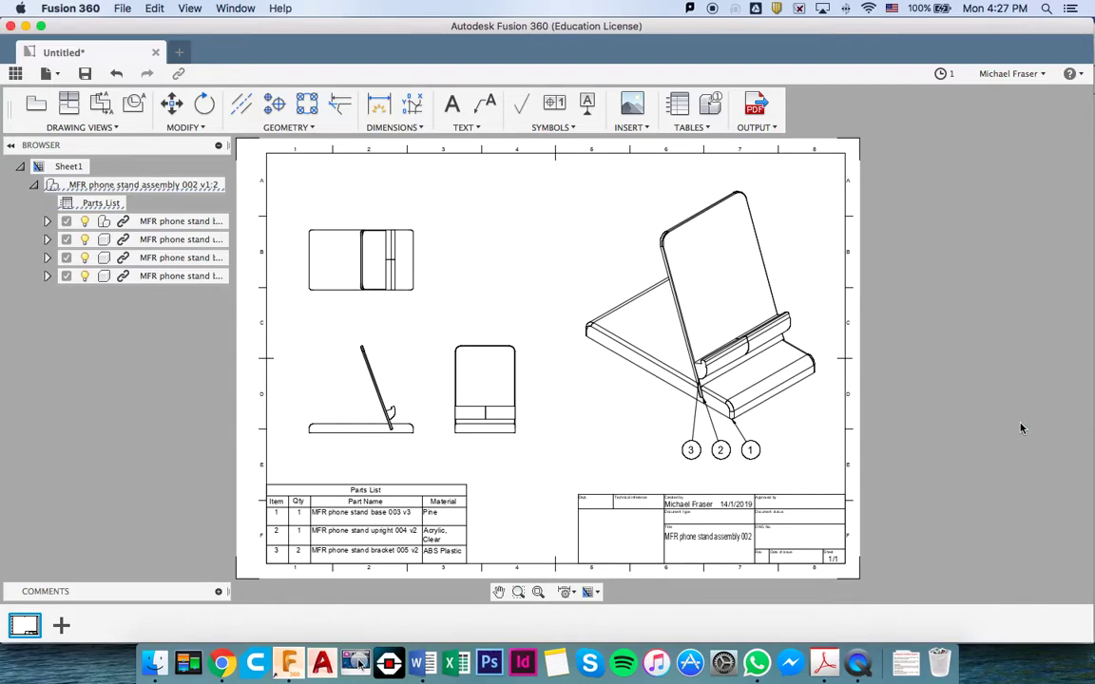
Widen the parts list's Material and Part Name columns so that every entry fits on one line.
click(465, 528)
drag(467, 500, 544, 496)
click(423, 498)
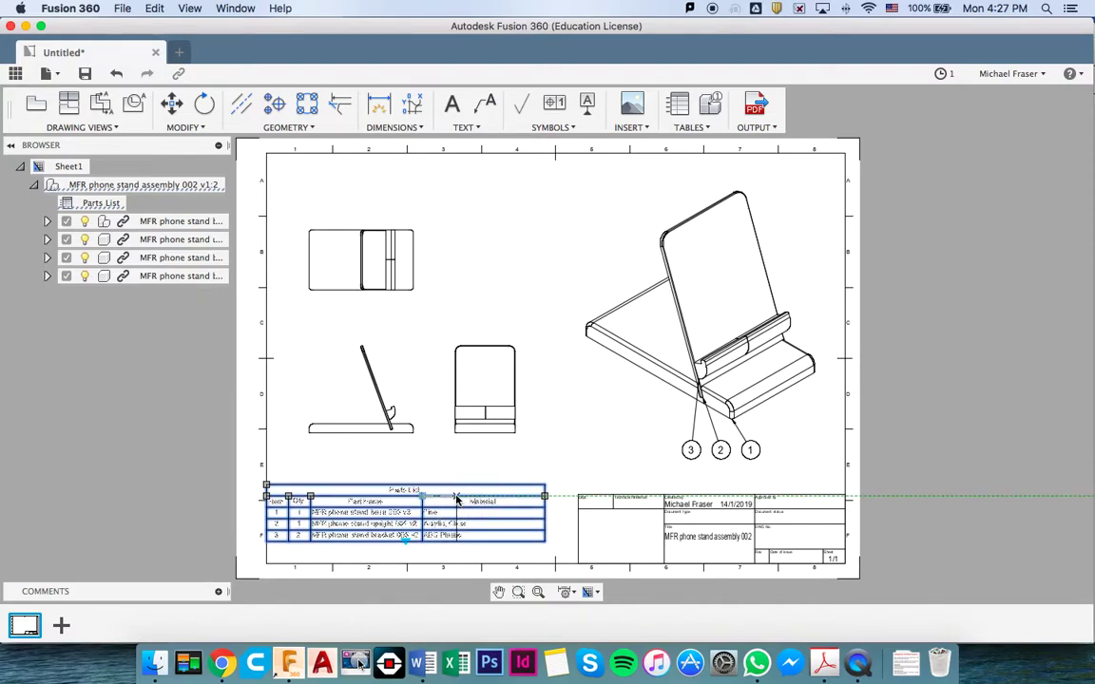
click(456, 498)
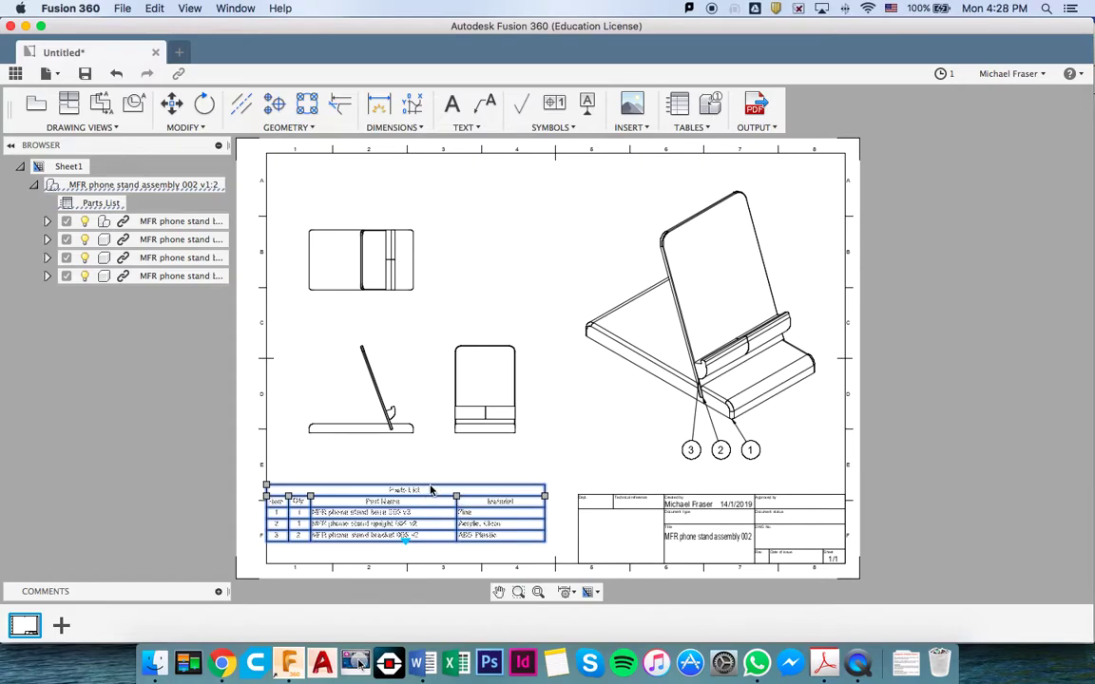
Move the parts list down so it sits snugly in the drawing border's lower-left corner.
click(265, 487)
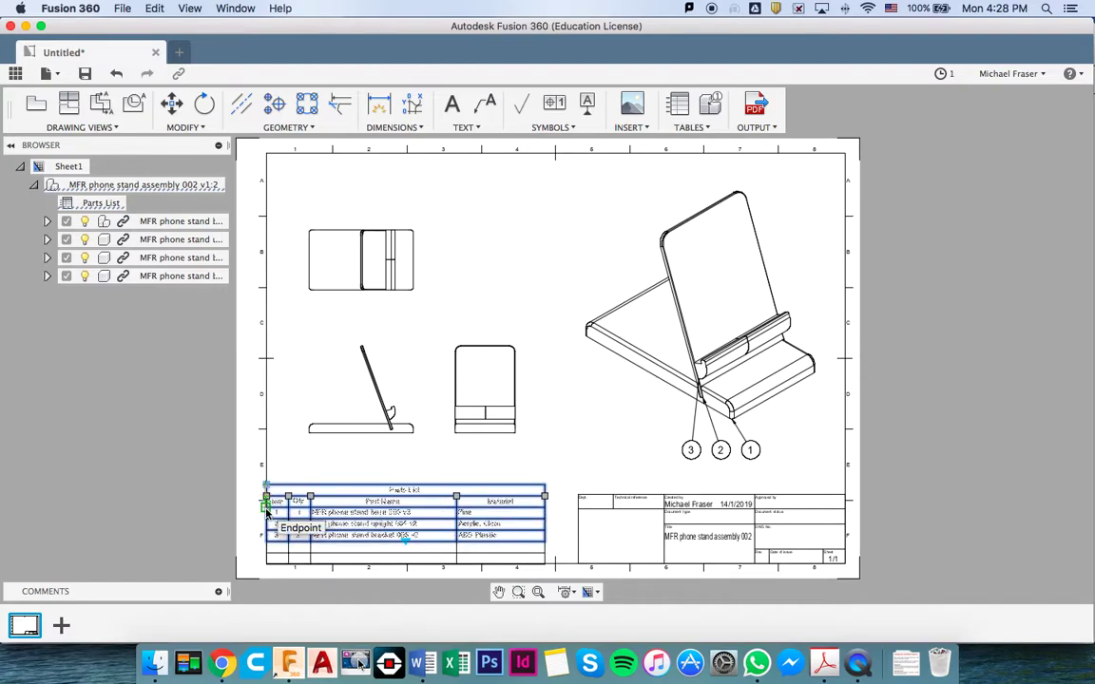
click(266, 513)
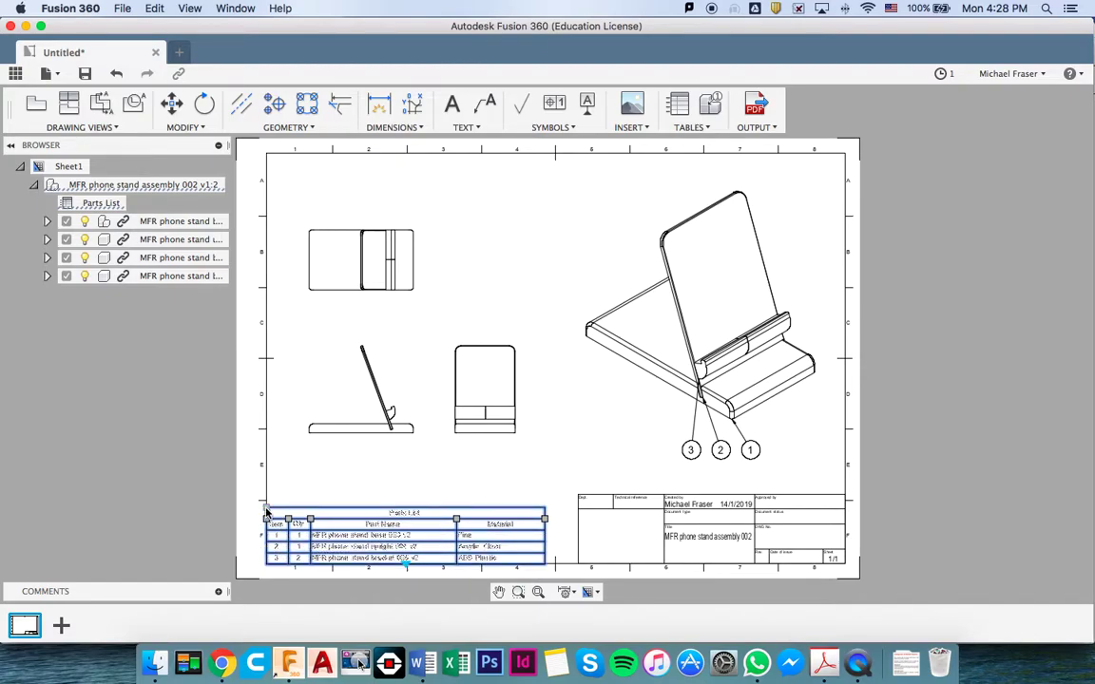
scroll(344, 519, up, 2)
scroll(343, 517, down, 5)
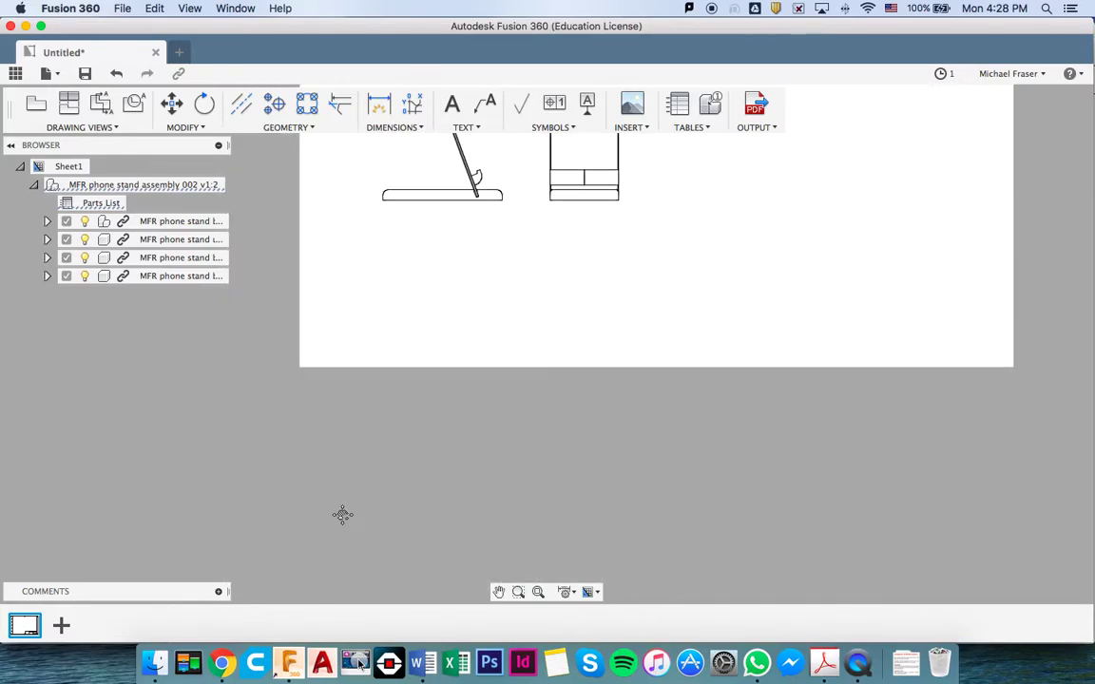
click(475, 213)
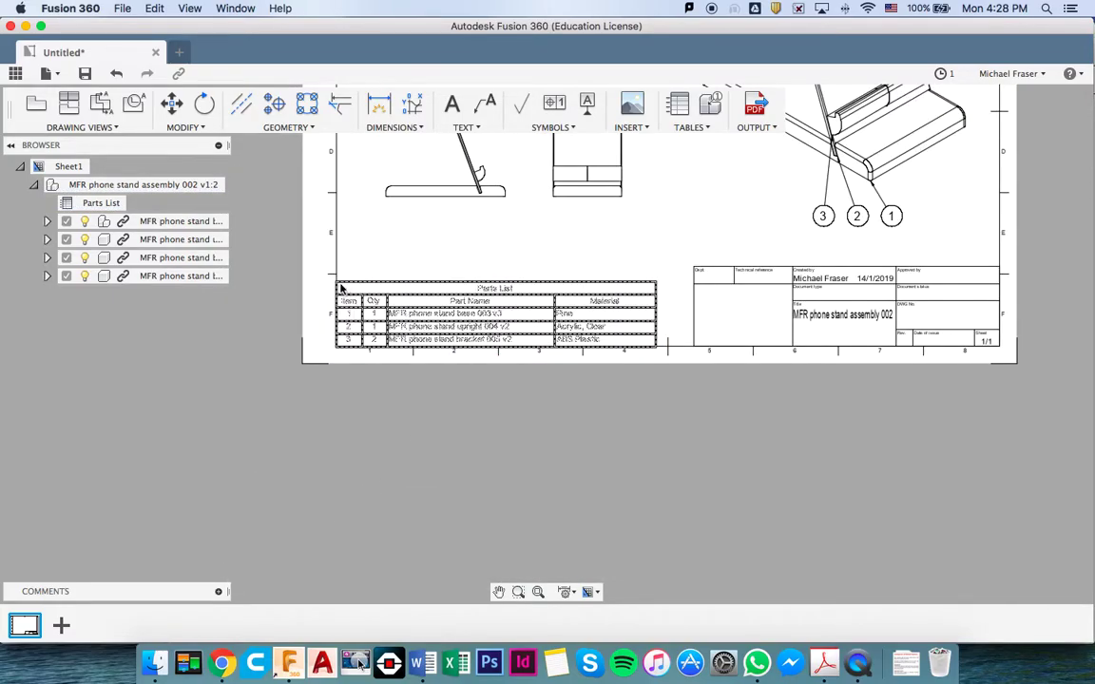
scroll(341, 287, up, 2)
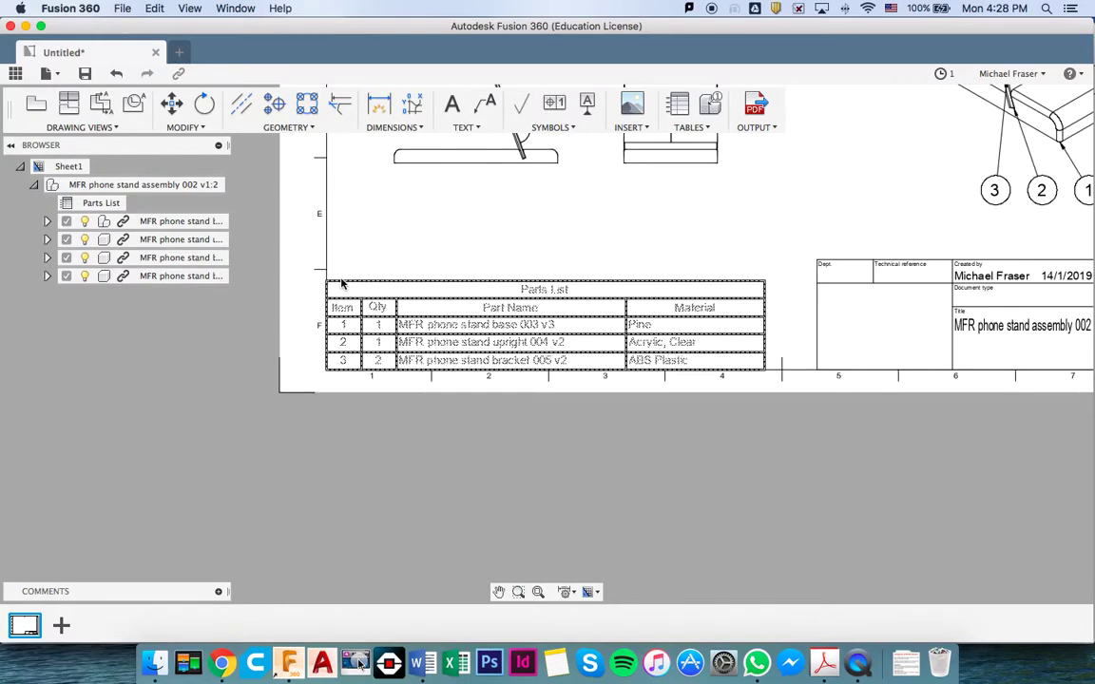
click(341, 284)
mouse_move(327, 282)
mouse_down()
mouse_move(274, 261)
mouse_move(269, 273)
mouse_move(361, 252)
mouse_move(331, 288)
mouse_move(328, 277)
mouse_up()
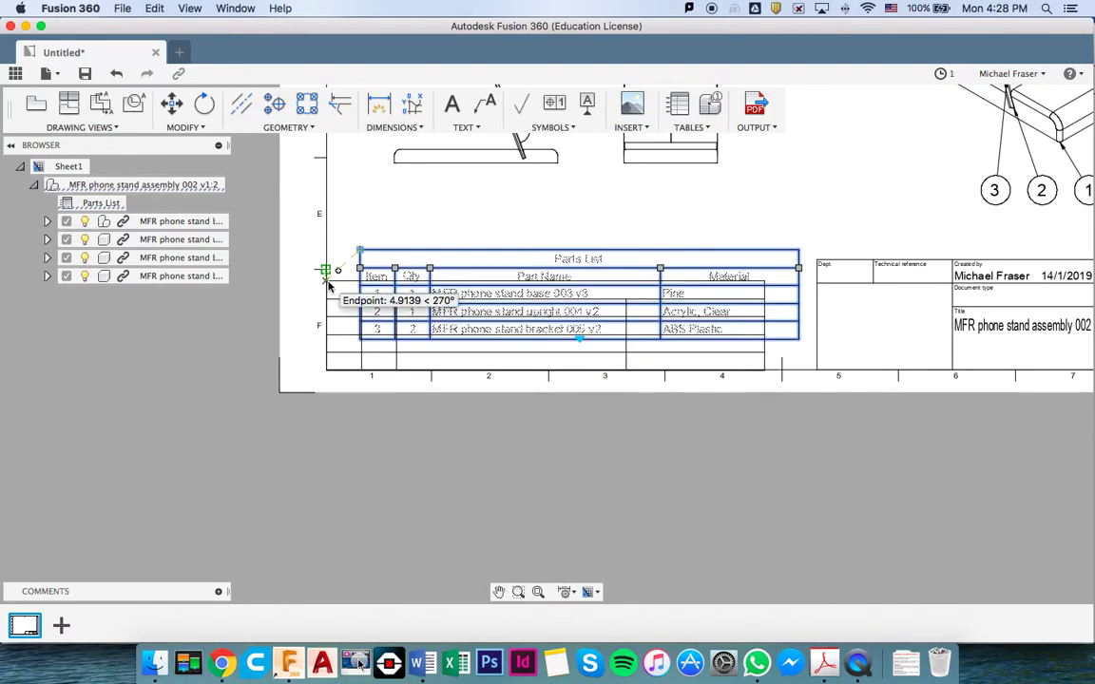
click(327, 281)
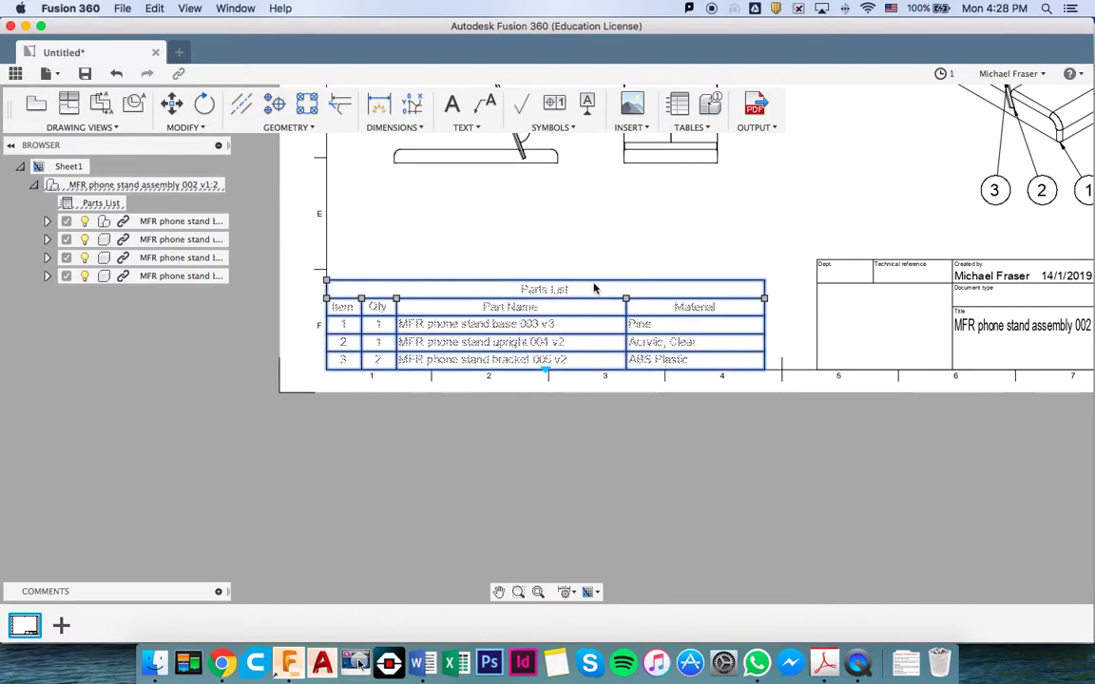
key(Escape)
Move balloon 2 from below the isometric view to the open area right of the upright's top.
scroll(678, 221, right, 8)
scroll(678, 221, up, 5)
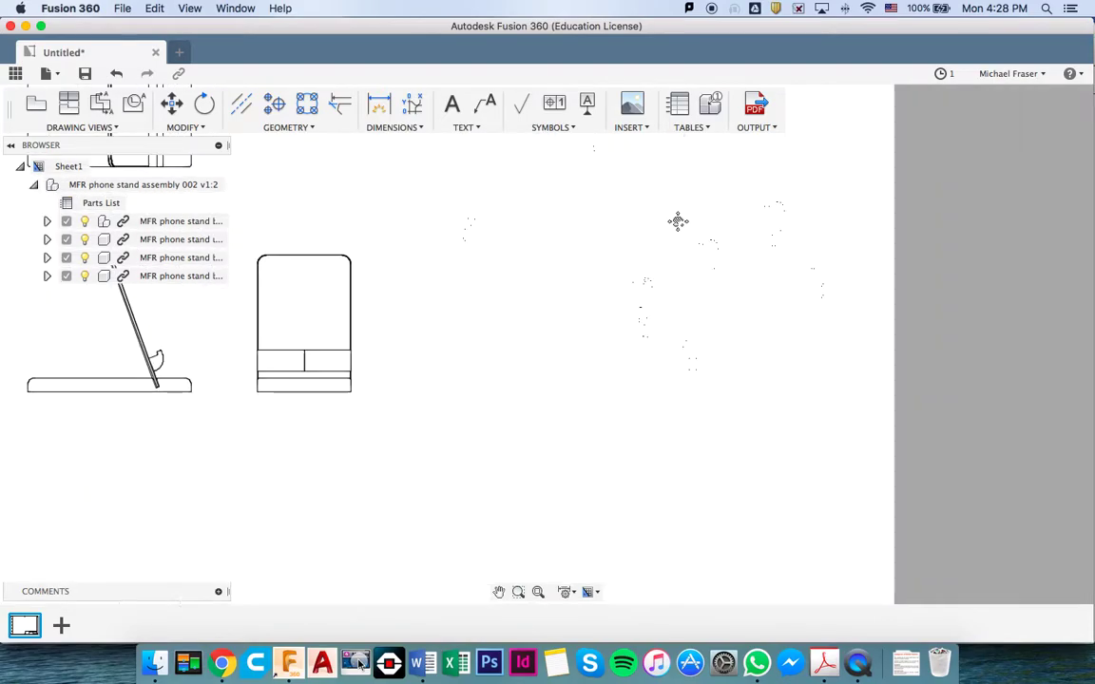
scroll(678, 221, left, 8)
scroll(678, 221, down, 5)
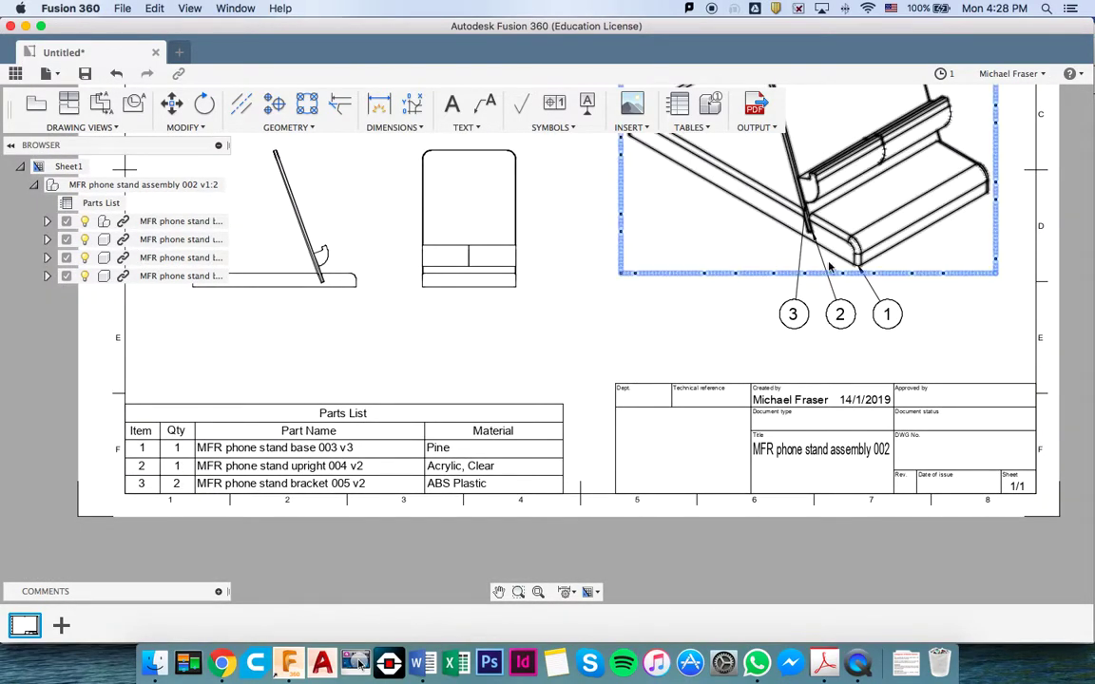
scroll(833, 226, right, 3)
scroll(832, 225, up, 5)
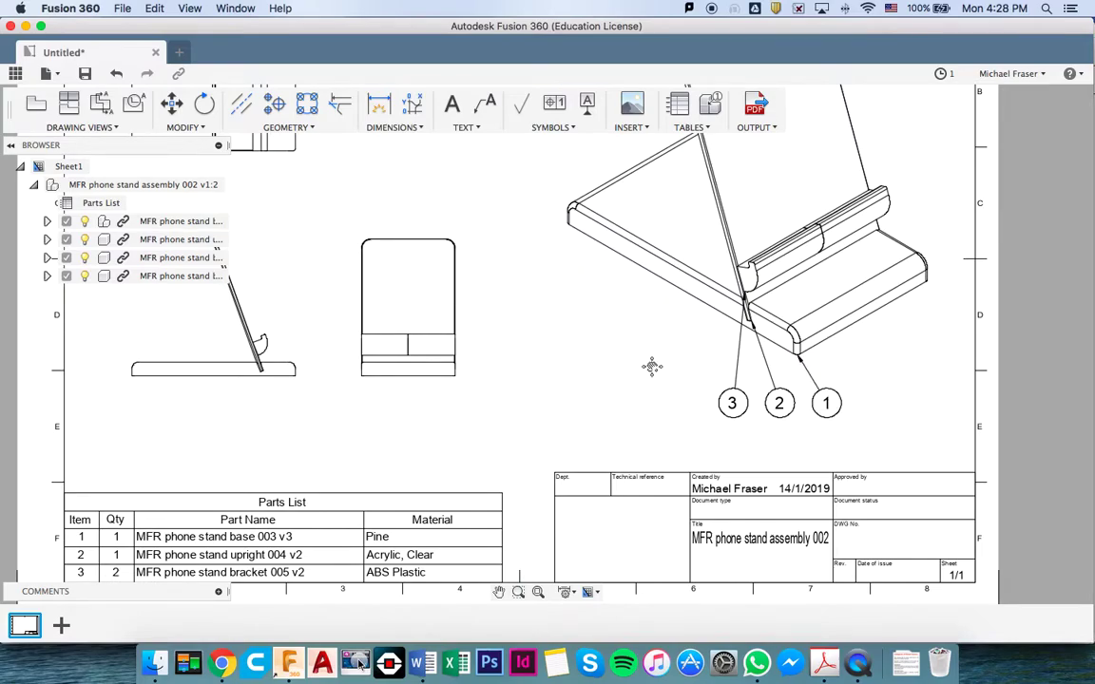
scroll(660, 372, right, 3)
scroll(659, 371, up, 5)
scroll(743, 501, up, 4)
scroll(743, 500, right, 1)
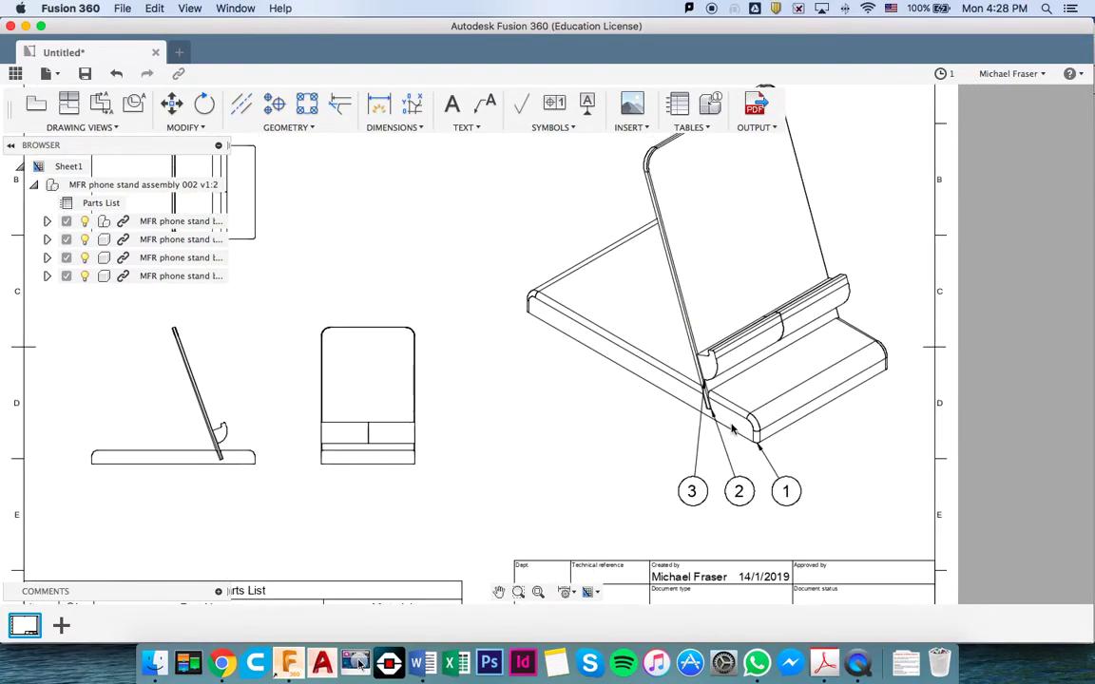
click(740, 498)
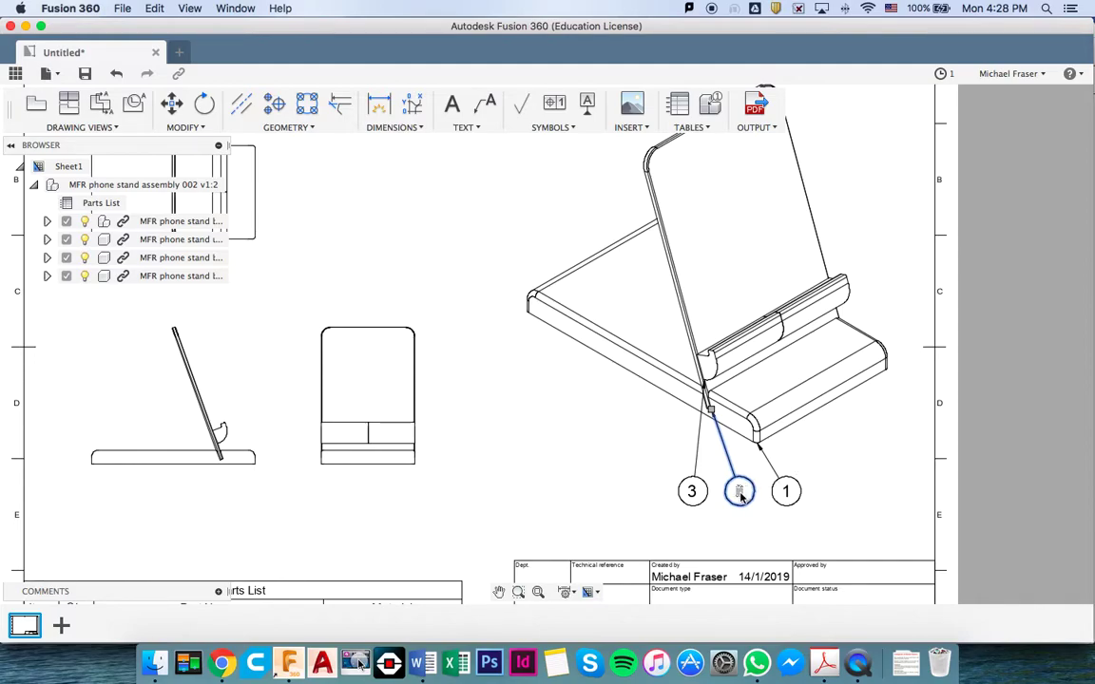
click(740, 494)
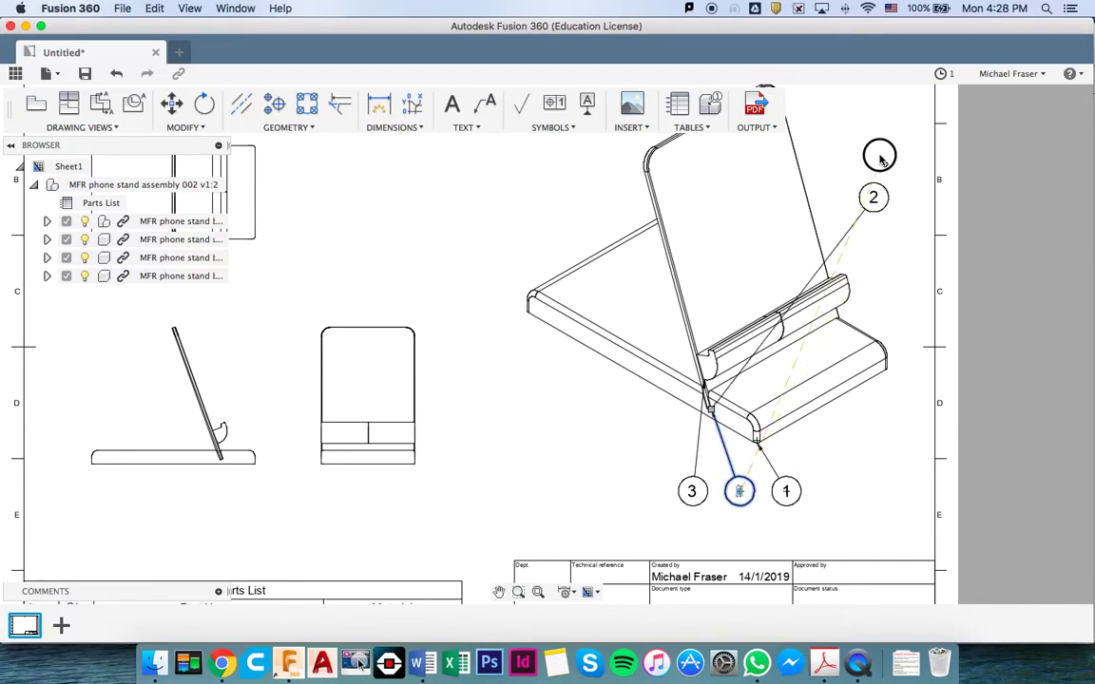
click(878, 157)
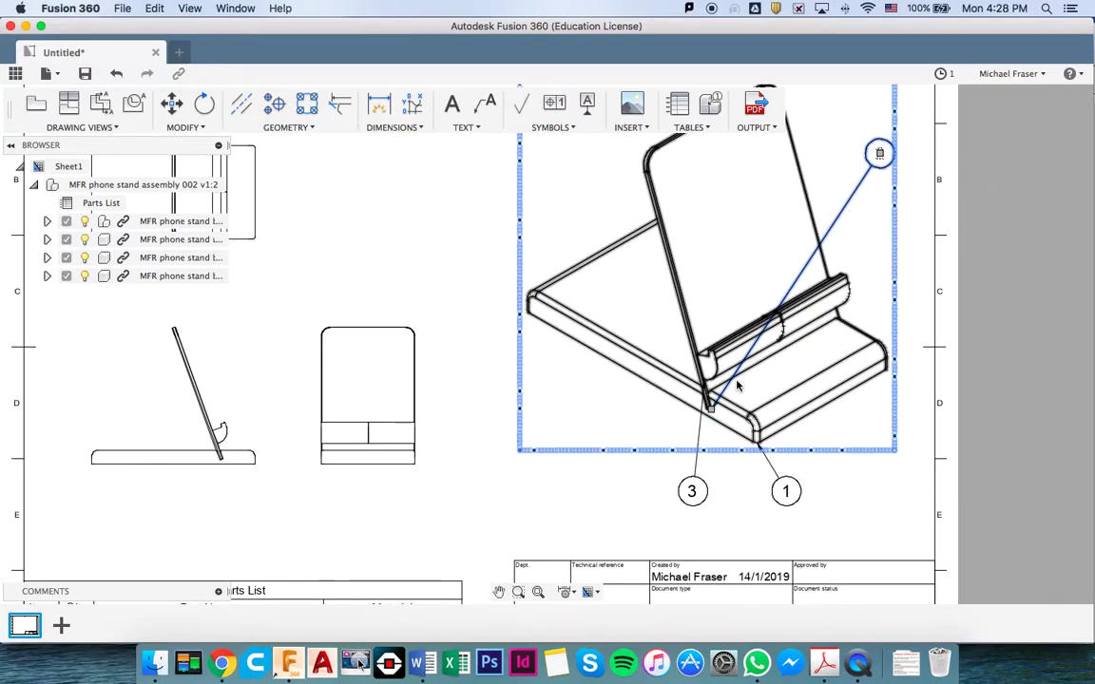
click(711, 411)
drag(711, 410, 848, 298)
key(Escape)
Reattach the moved balloon's leader to the right end of the brackets in the isometric view.
click(713, 410)
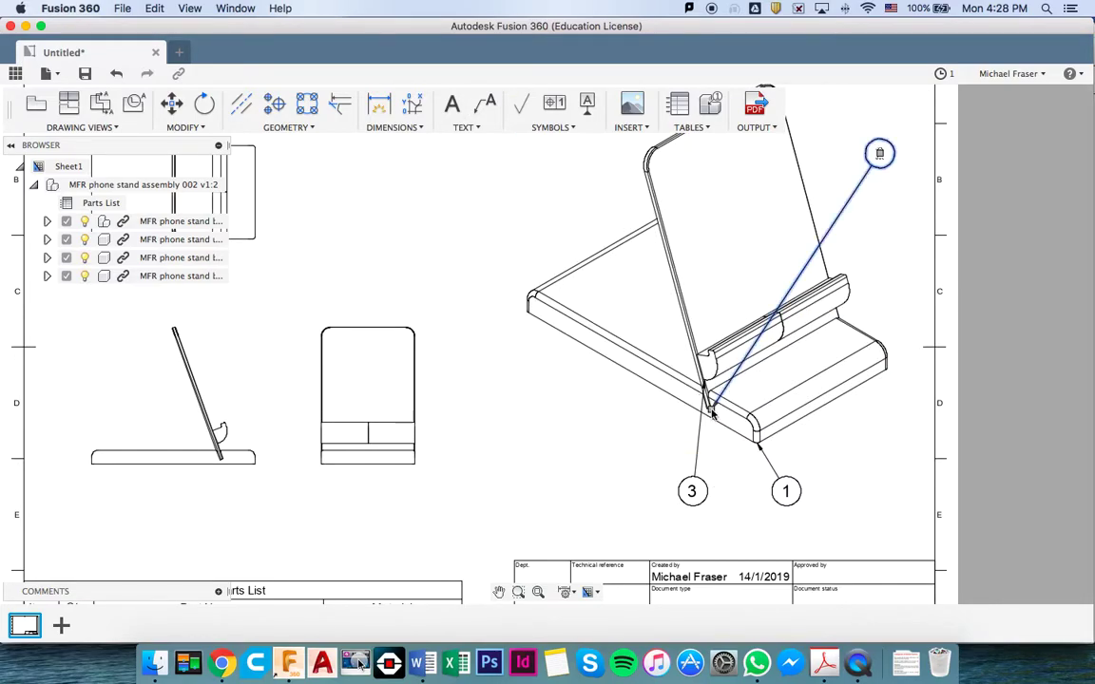
drag(710, 410, 847, 277)
Move the remaining balloon 3 below the isometric view to the upright's upper left and attach its leader to the upright's left edge.
click(692, 491)
drag(692, 491, 574, 195)
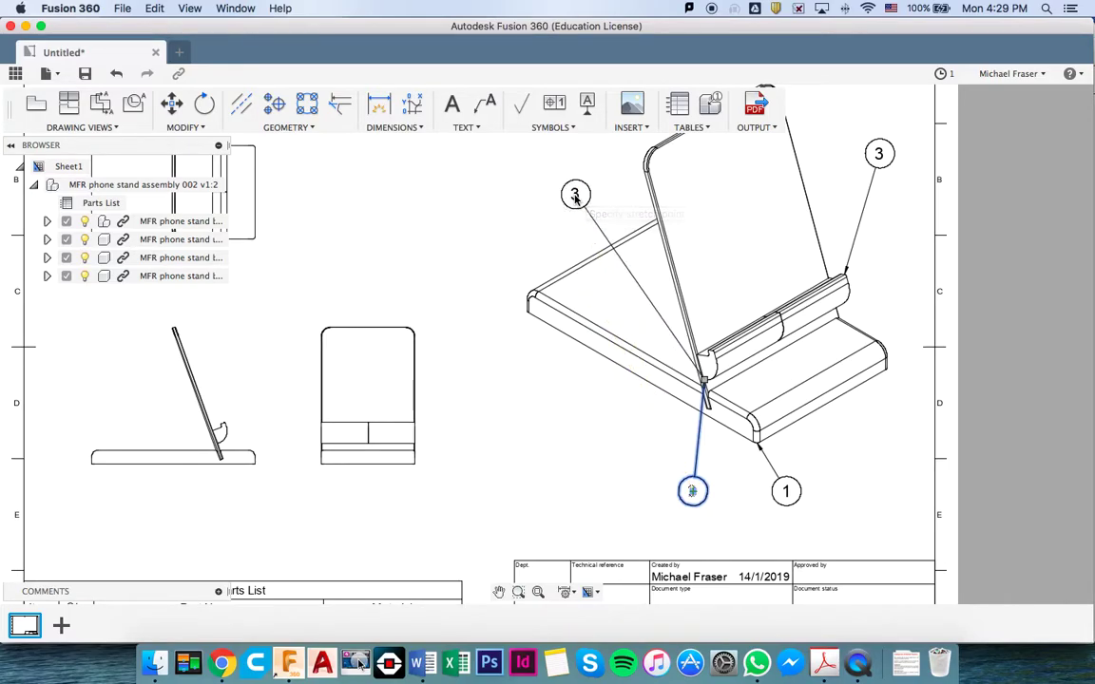
drag(702, 369, 646, 175)
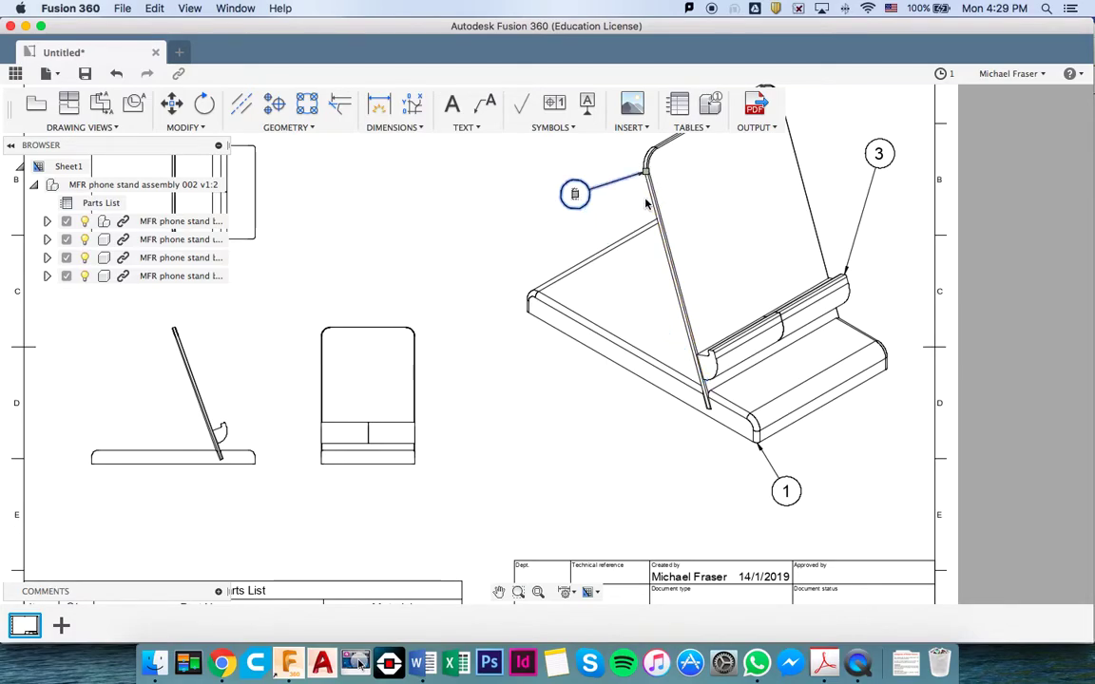
Move balloon 1 to the lower left of the isometric view and attach its leader to the base's lower-left edge.
click(787, 501)
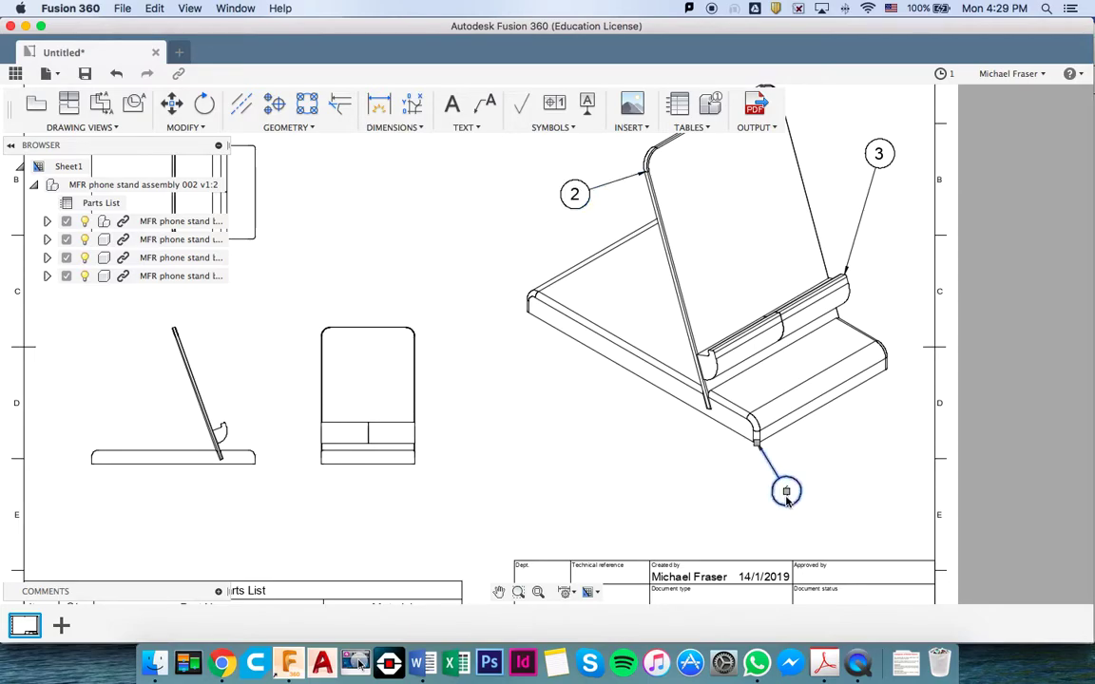
click(786, 491)
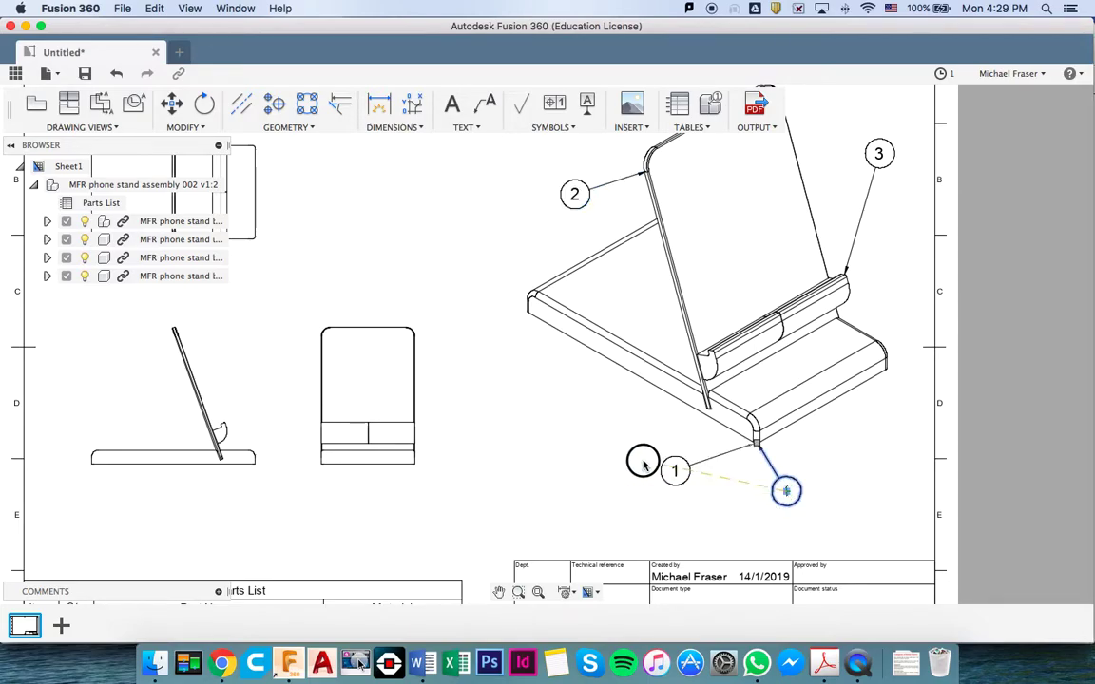
click(568, 438)
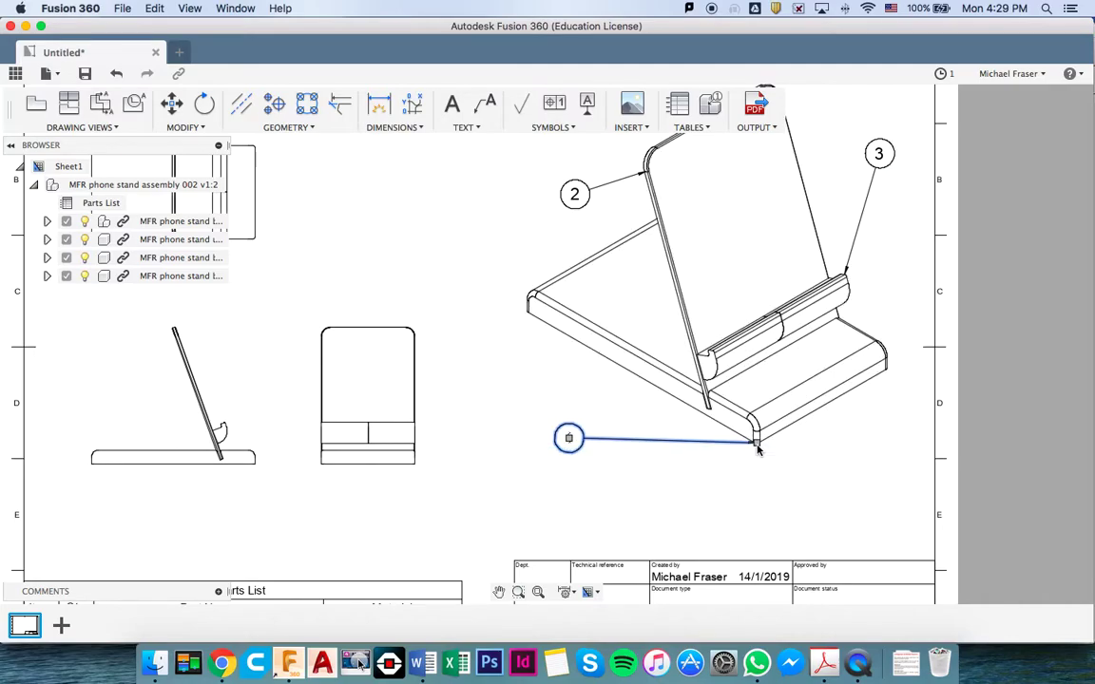
drag(713, 430, 659, 400)
click(690, 473)
scroll(690, 473, down, 1)
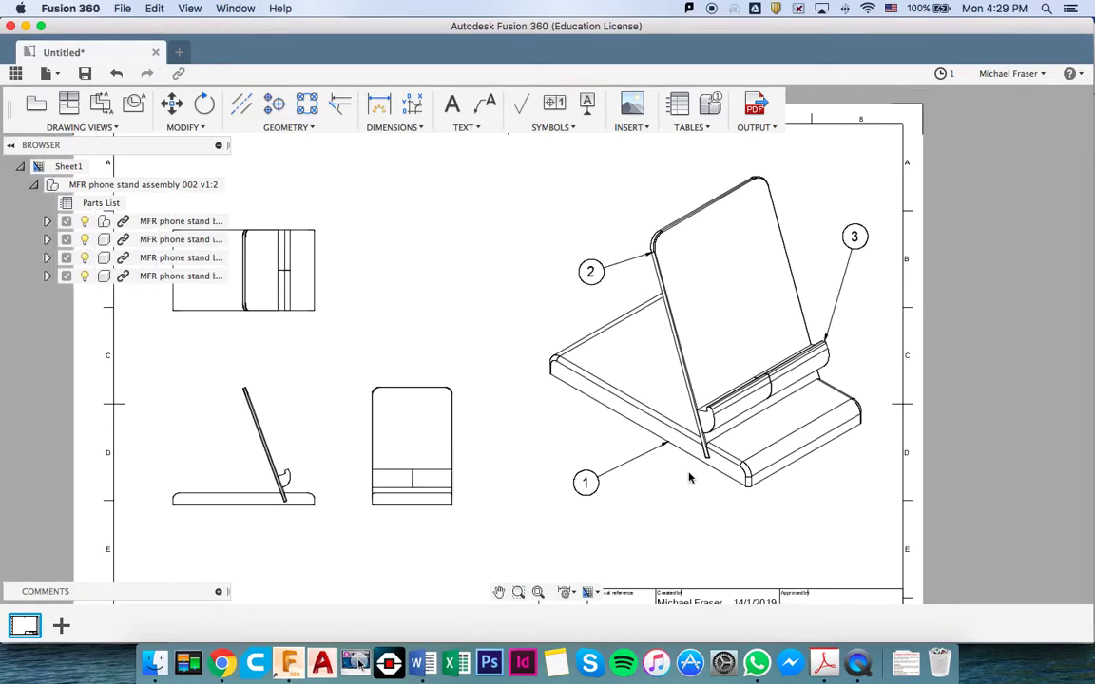
Move balloon 3 about 30 mm straight down, closer to the right end of the brackets in the isometric view.
scroll(690, 478, down, 2)
click(805, 328)
click(806, 300)
click(808, 297)
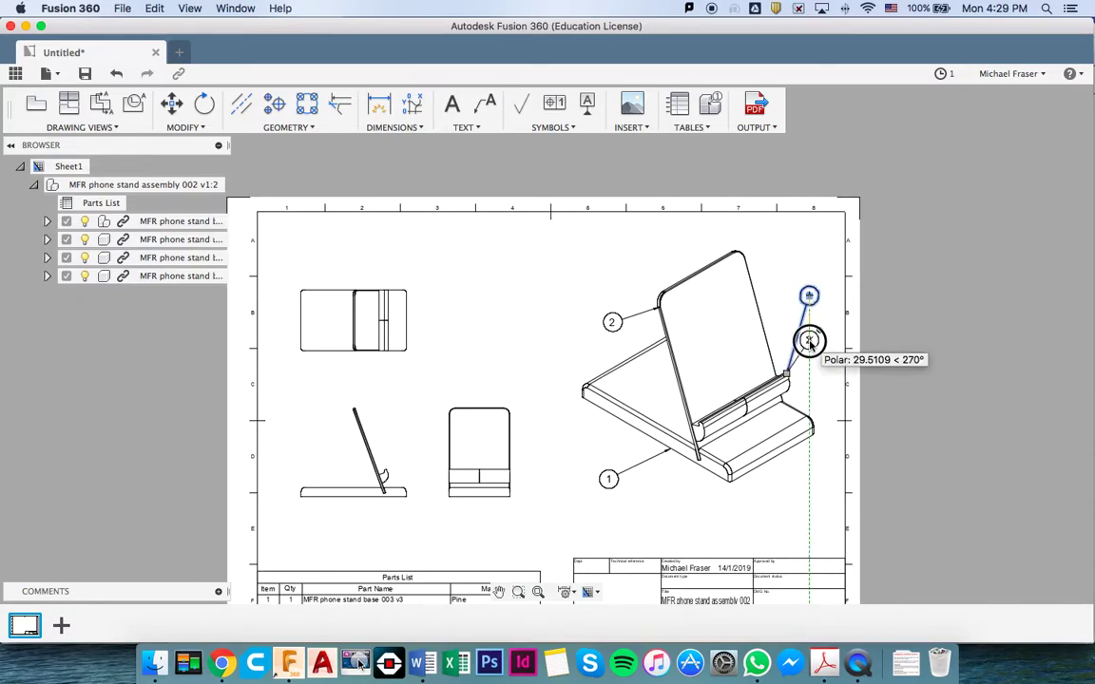
click(808, 342)
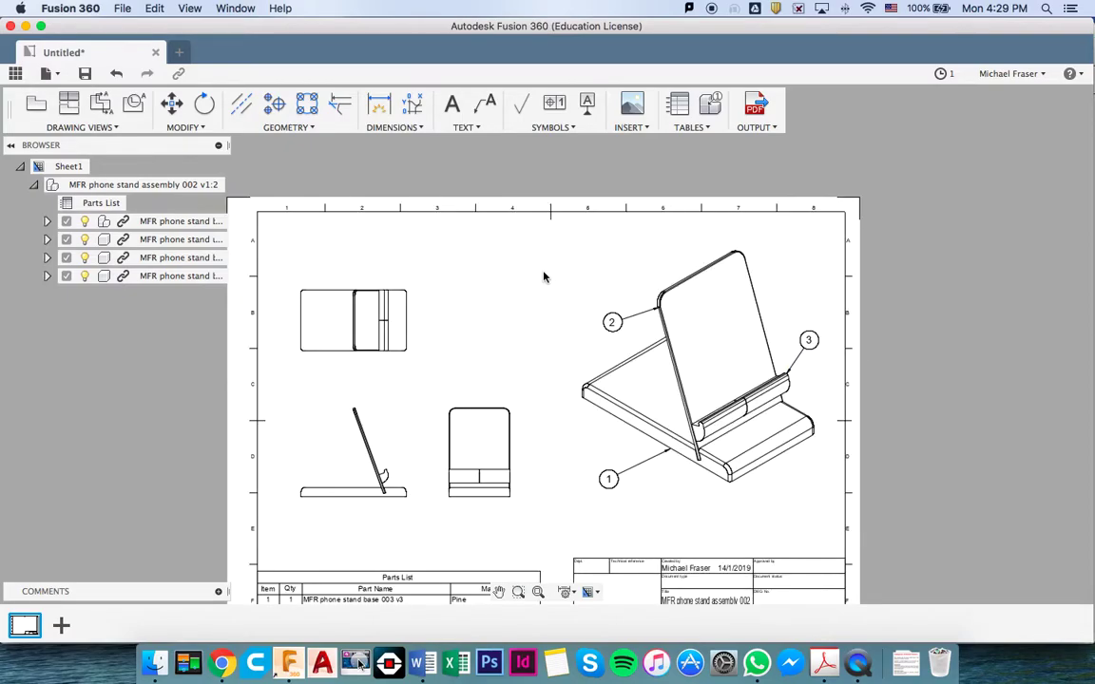
Dimension the base's overall length in the side view, placing the dimension below the base.
scroll(517, 330, down, 5)
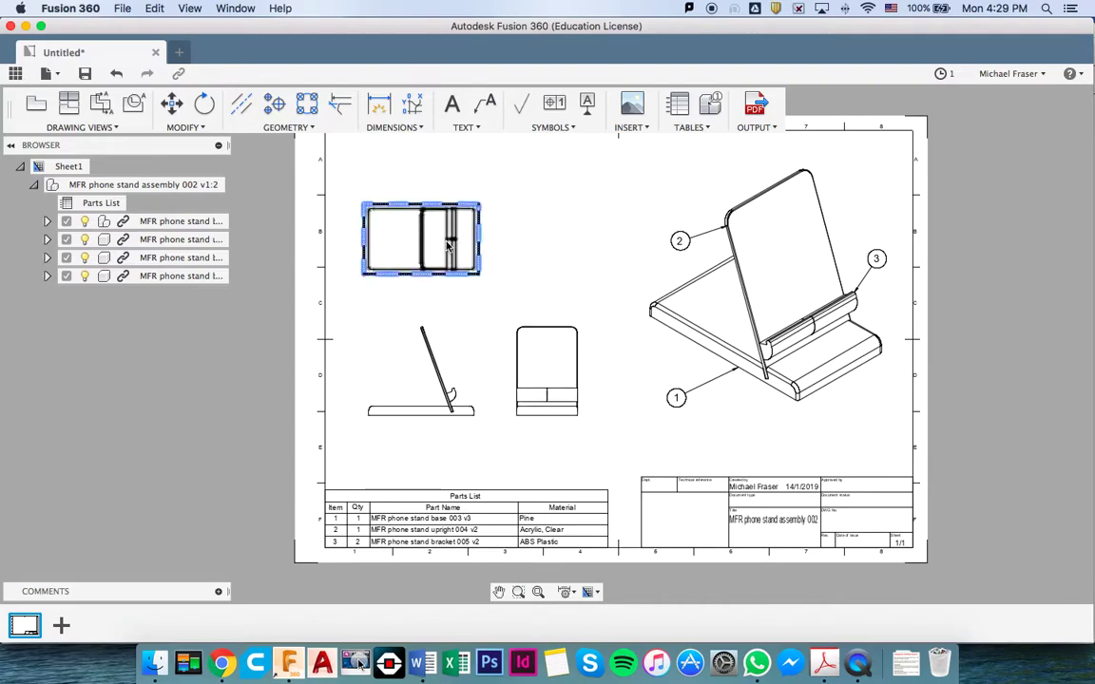
scroll(457, 142, down, 5)
scroll(457, 142, right, 3)
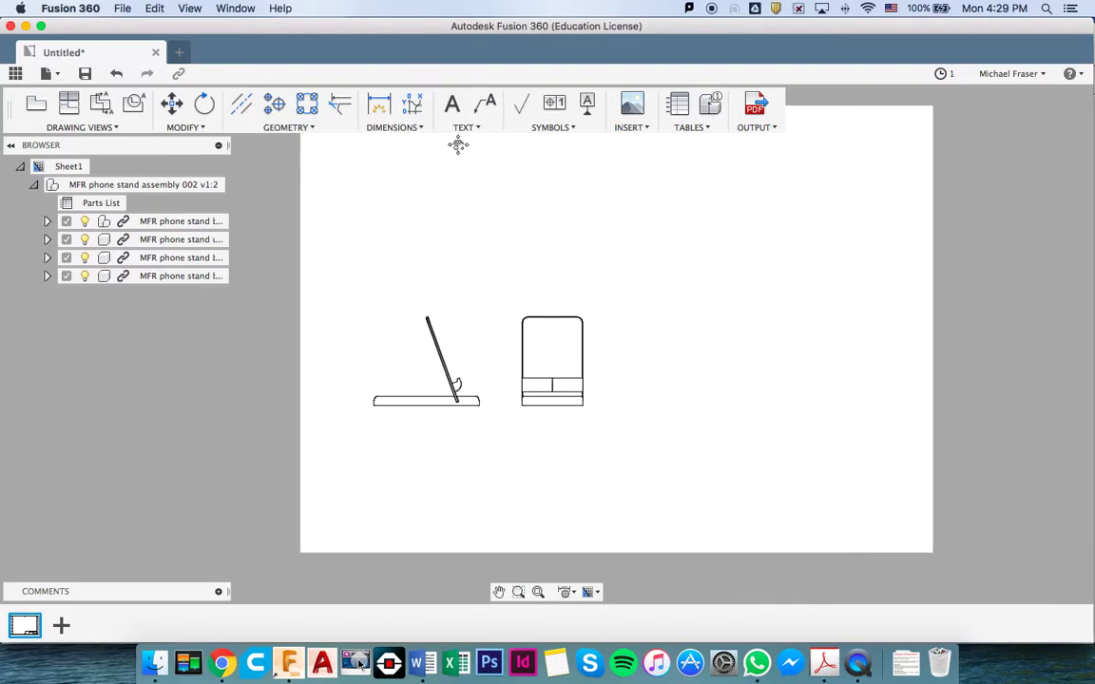
click(409, 135)
click(404, 144)
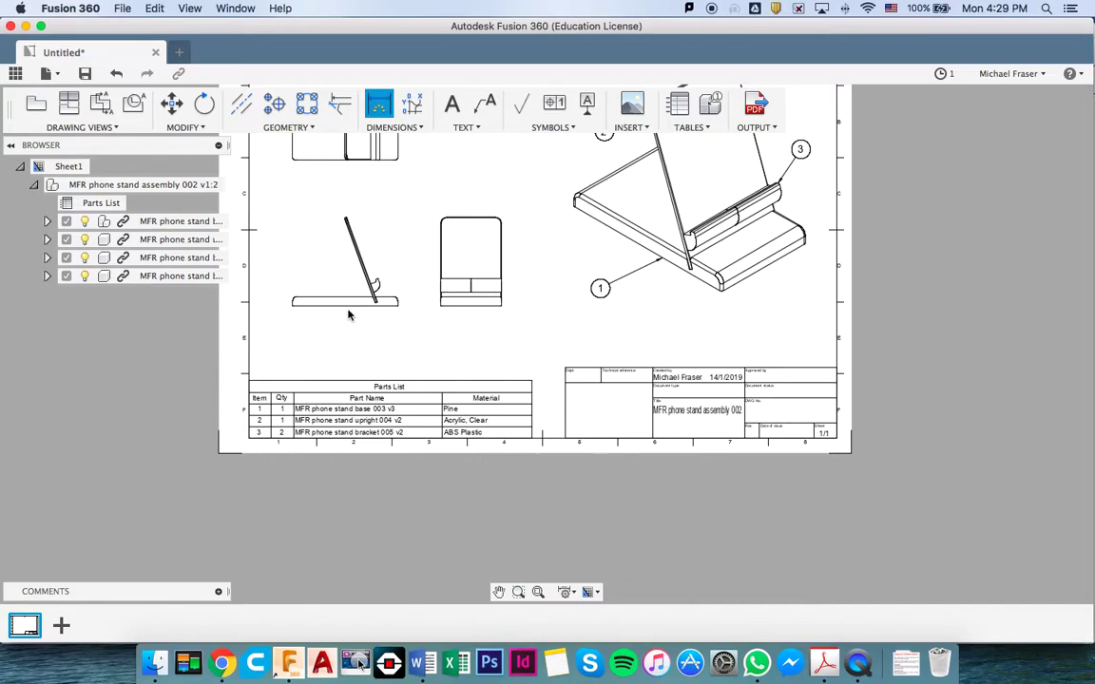
scroll(350, 318, up, 1)
scroll(350, 317, up, 3)
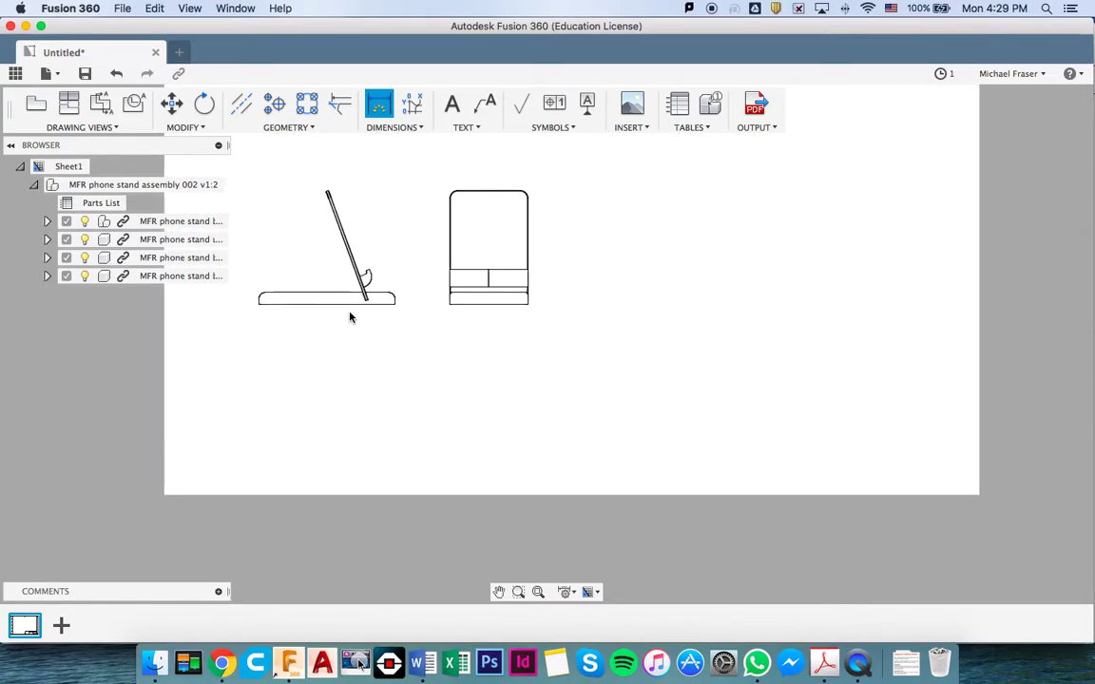
scroll(350, 317, up, 3)
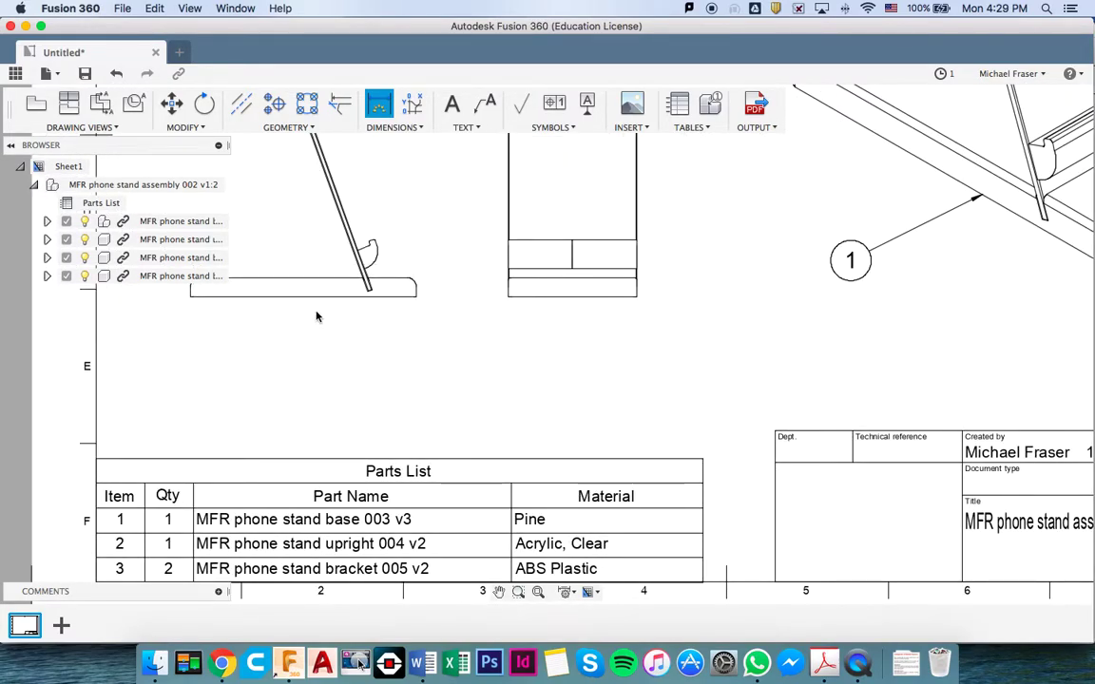
middle_drag(213, 193, 317, 316)
click(294, 415)
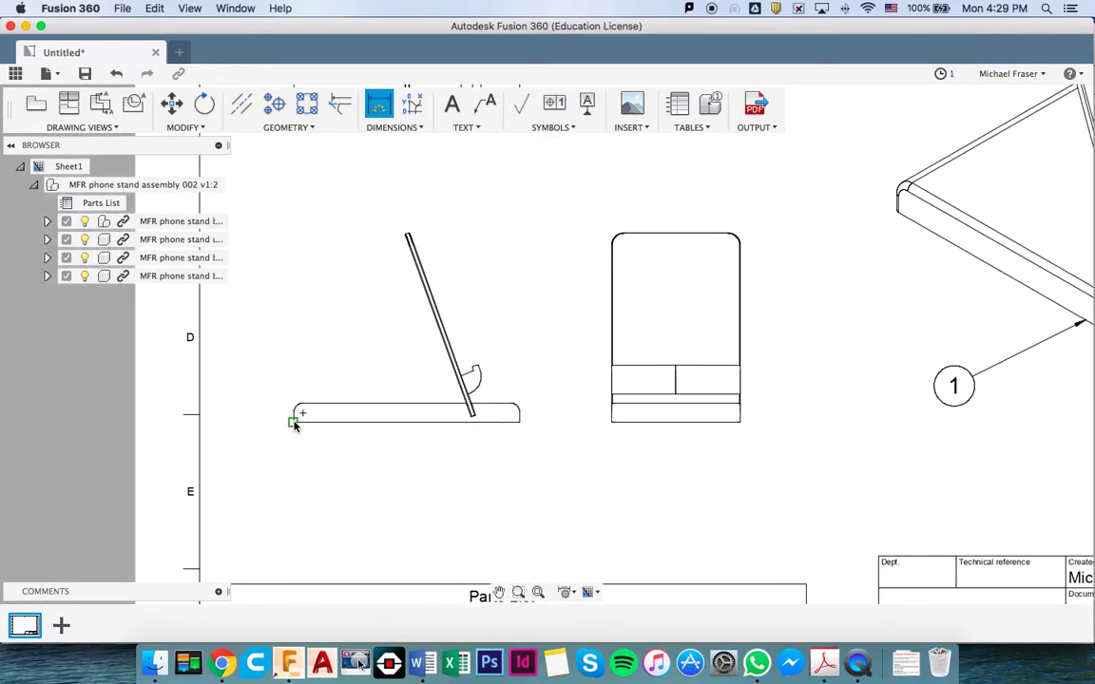
click(520, 422)
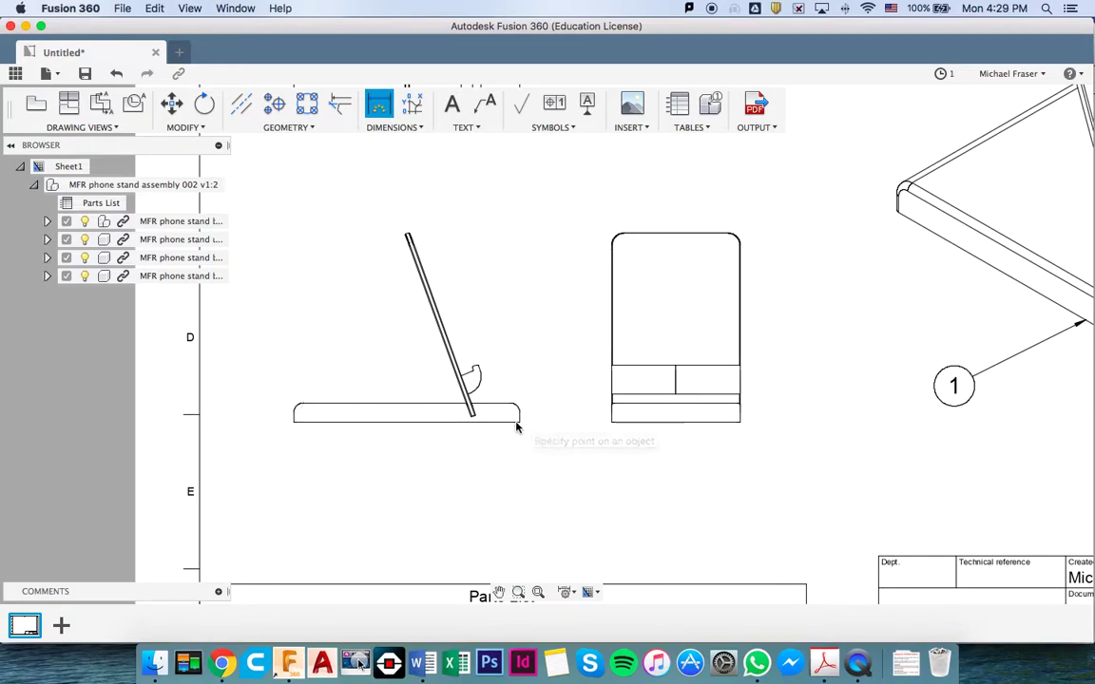
click(439, 499)
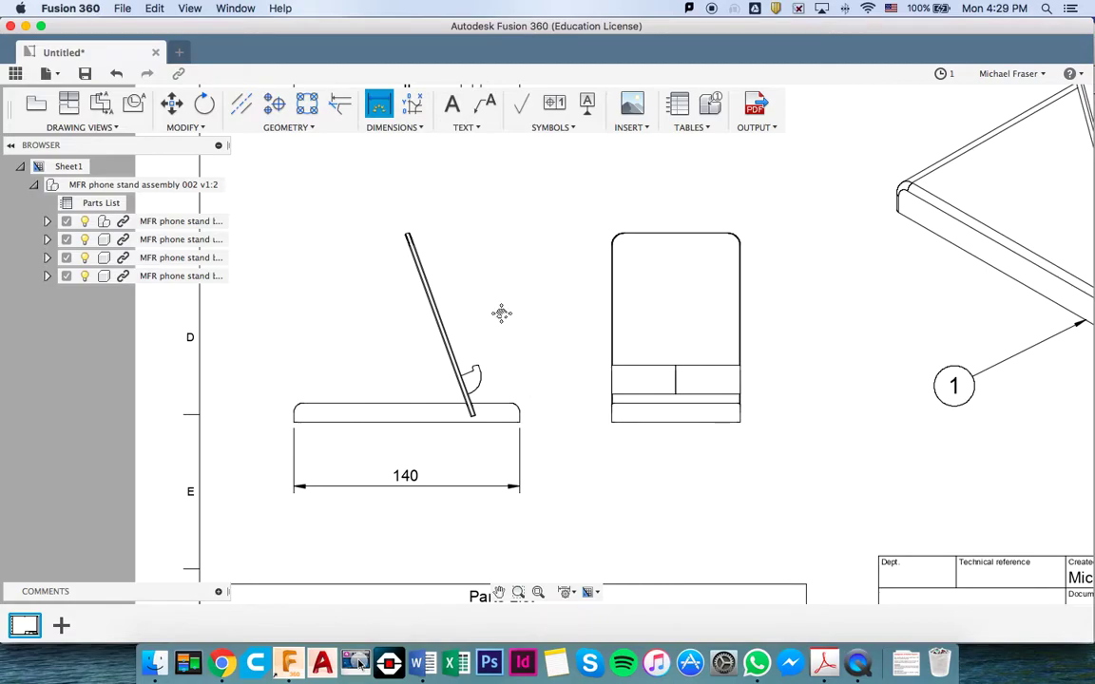
Dimension the base's overall width in the top view, placing the dimension to the left of the view.
scroll(500, 314, up, 10)
scroll(501, 313, left, 4)
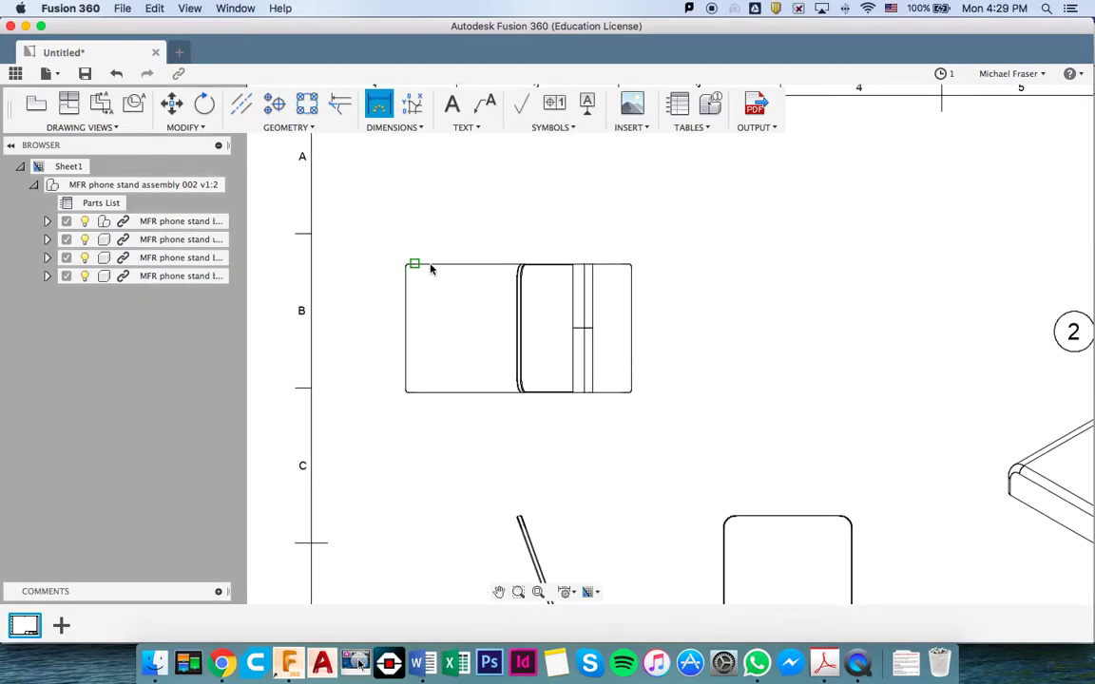
click(415, 265)
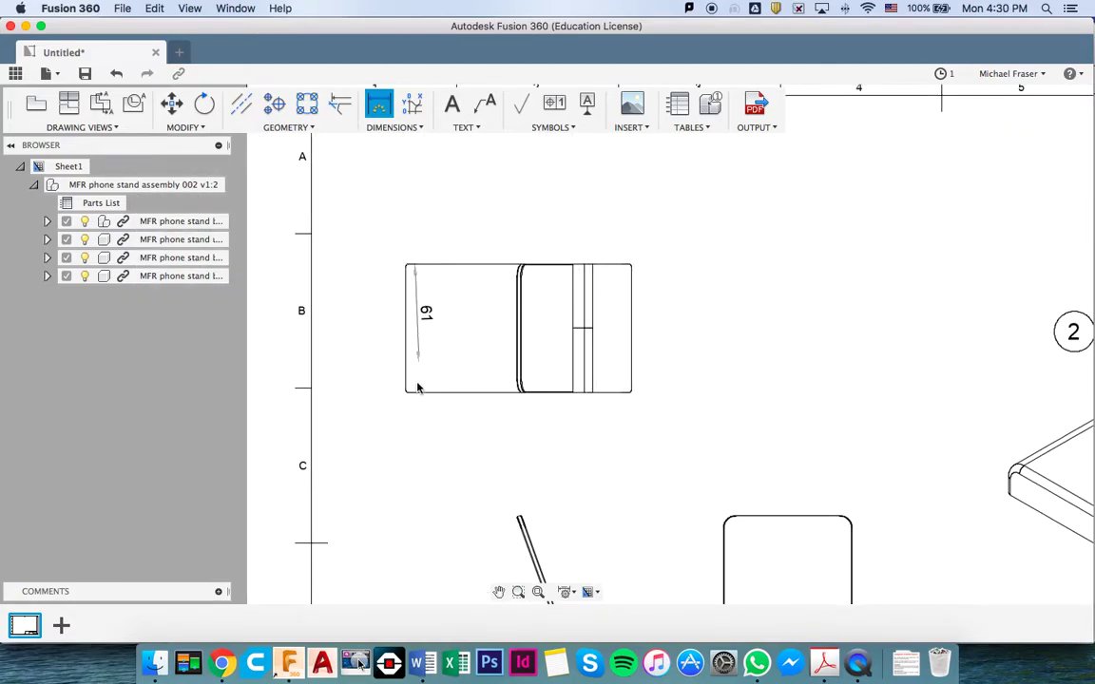
click(408, 391)
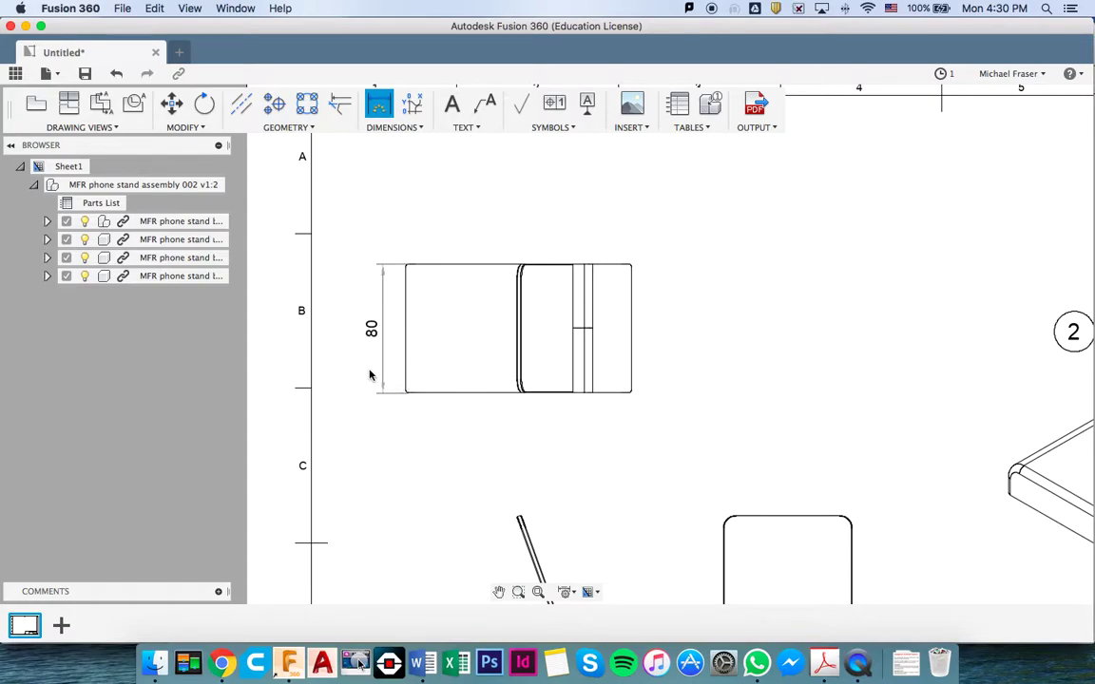
click(365, 375)
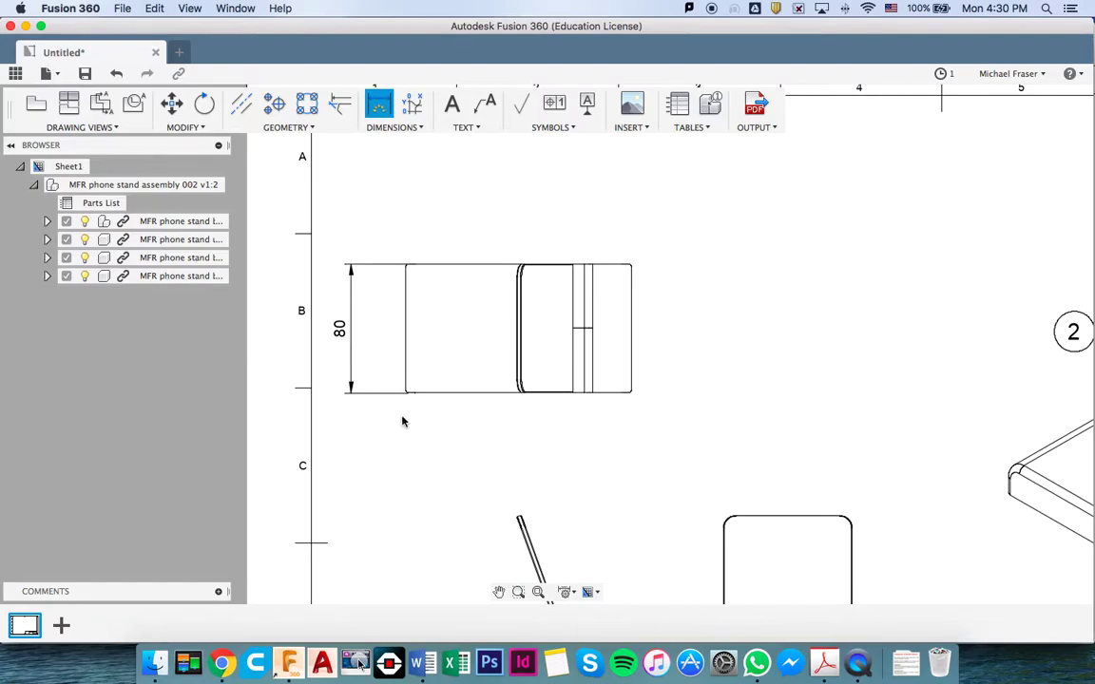
scroll(410, 432, down, 5)
scroll(410, 433, right, 3)
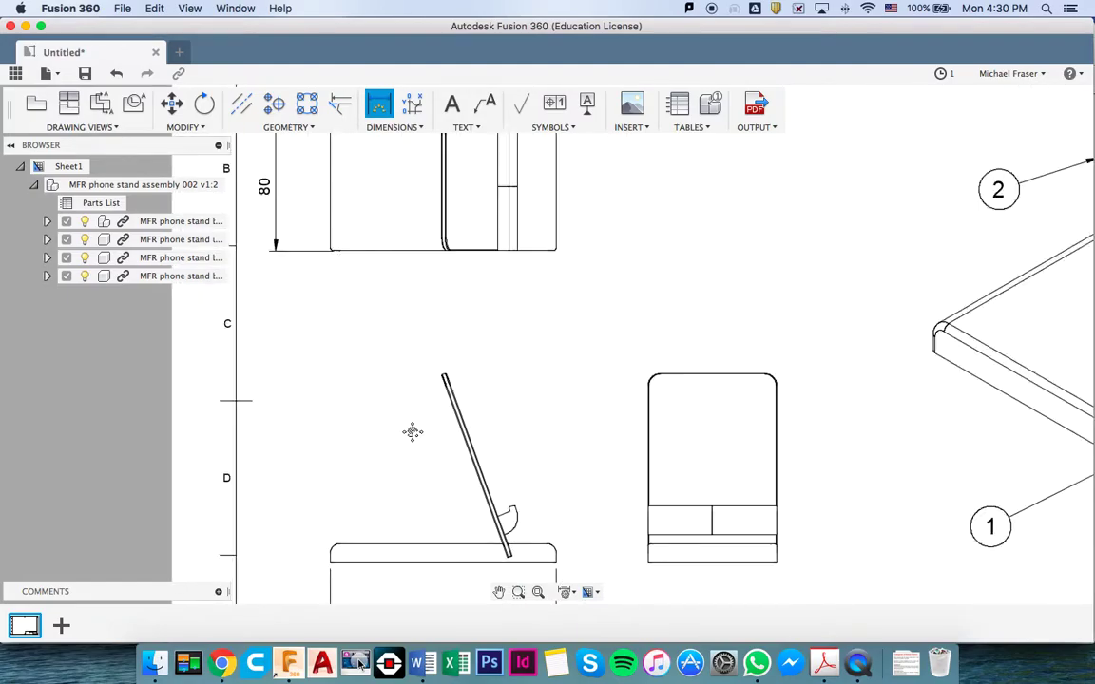
scroll(411, 433, down, 2)
scroll(412, 432, right, 4)
click(584, 446)
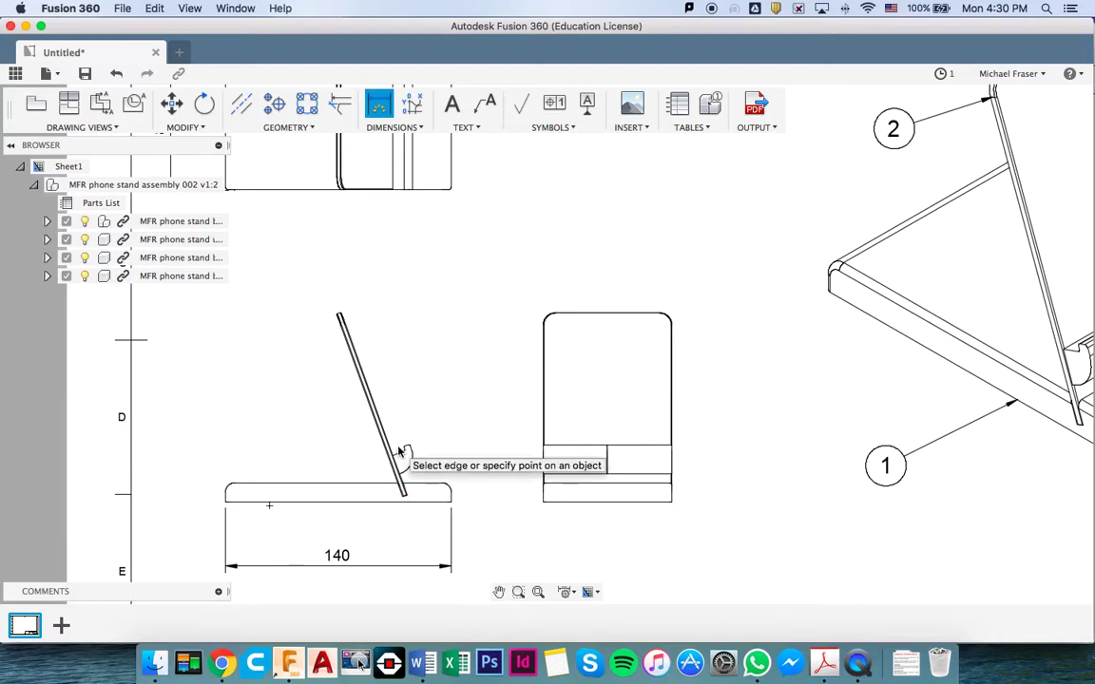
scroll(398, 432, up, 4)
scroll(398, 432, up, 3)
scroll(398, 433, left, 2)
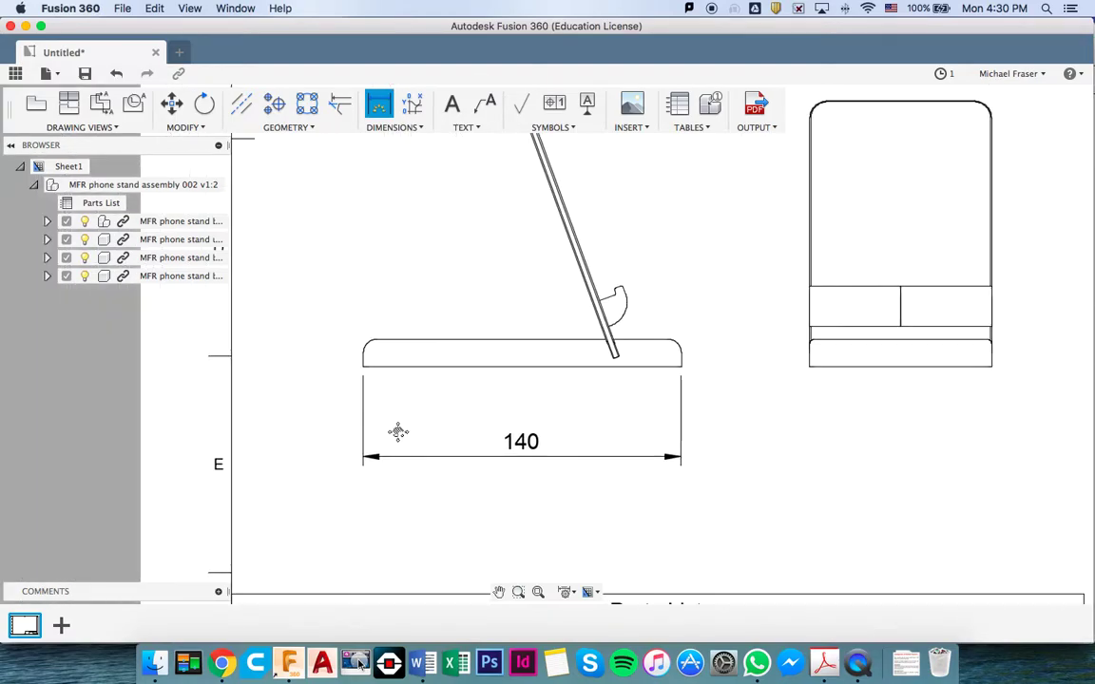
click(608, 332)
scroll(659, 447, up, 2)
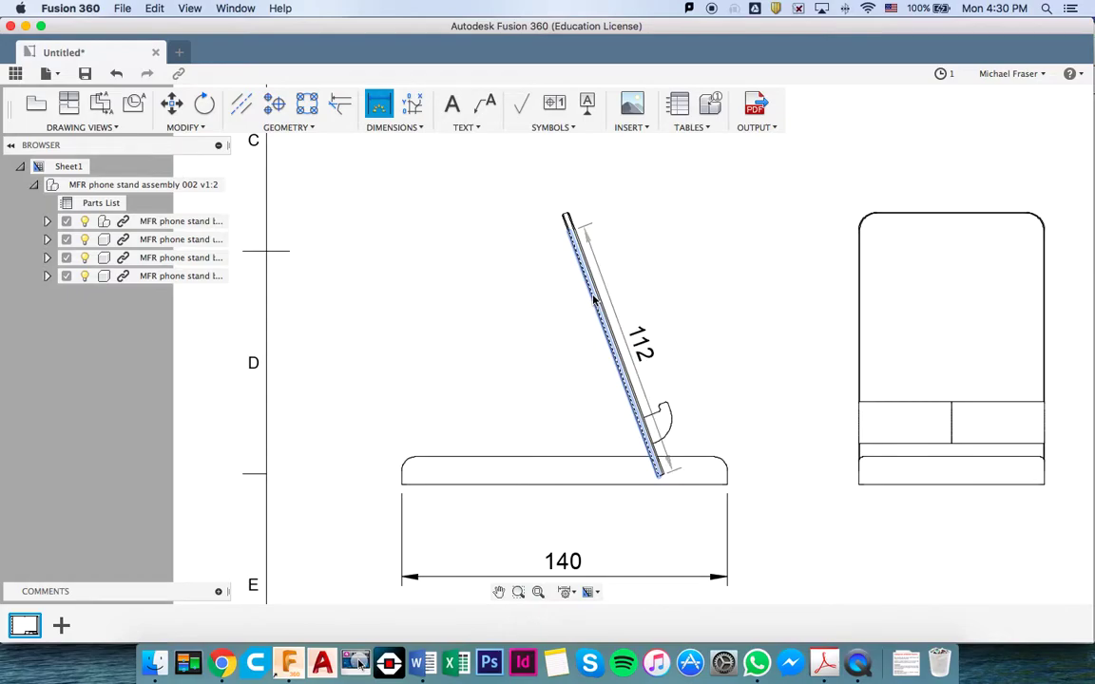
key(Escape)
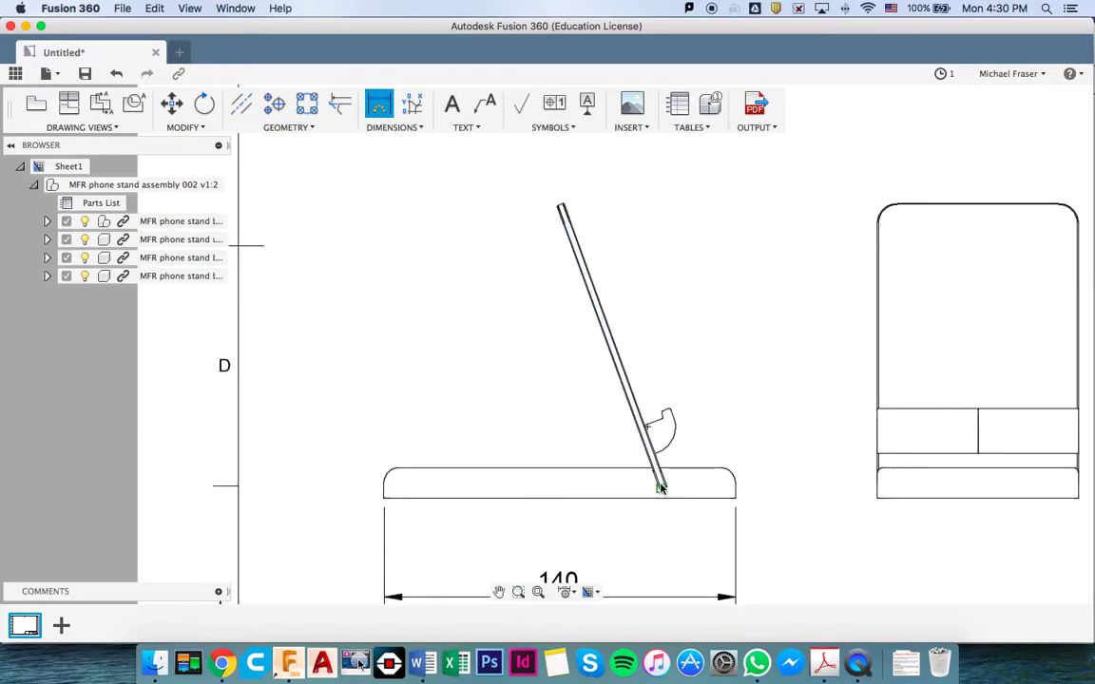
Dimension the tilted upright's full length between its two ends in the side view, placing the dimension parallel on its right.
click(664, 488)
click(562, 207)
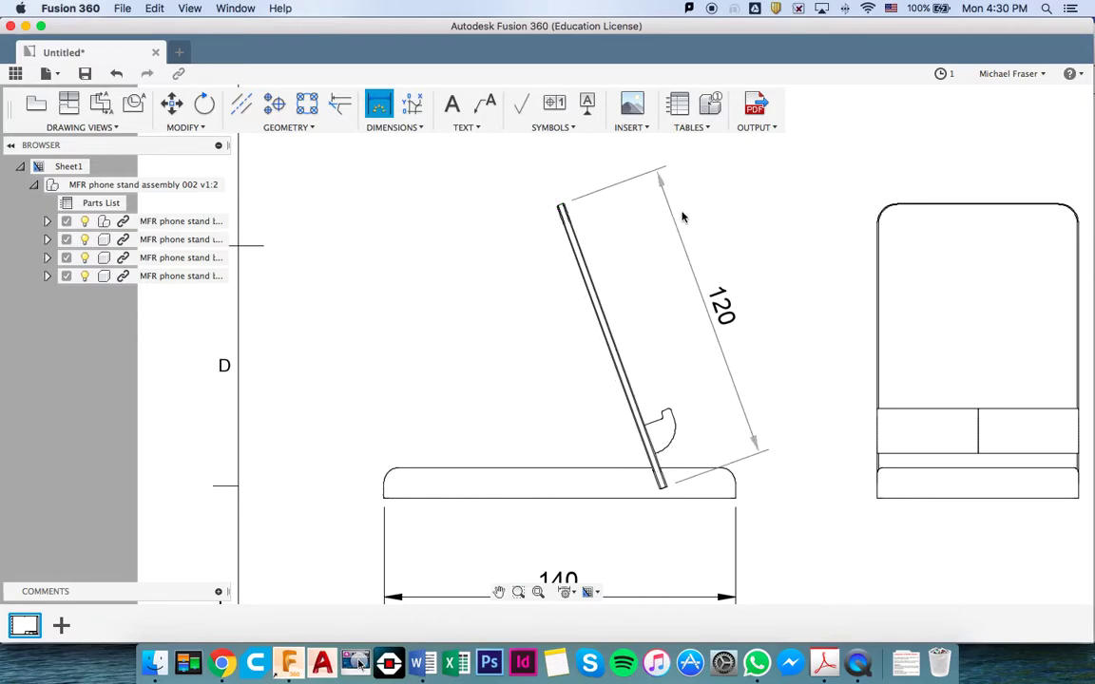
click(703, 291)
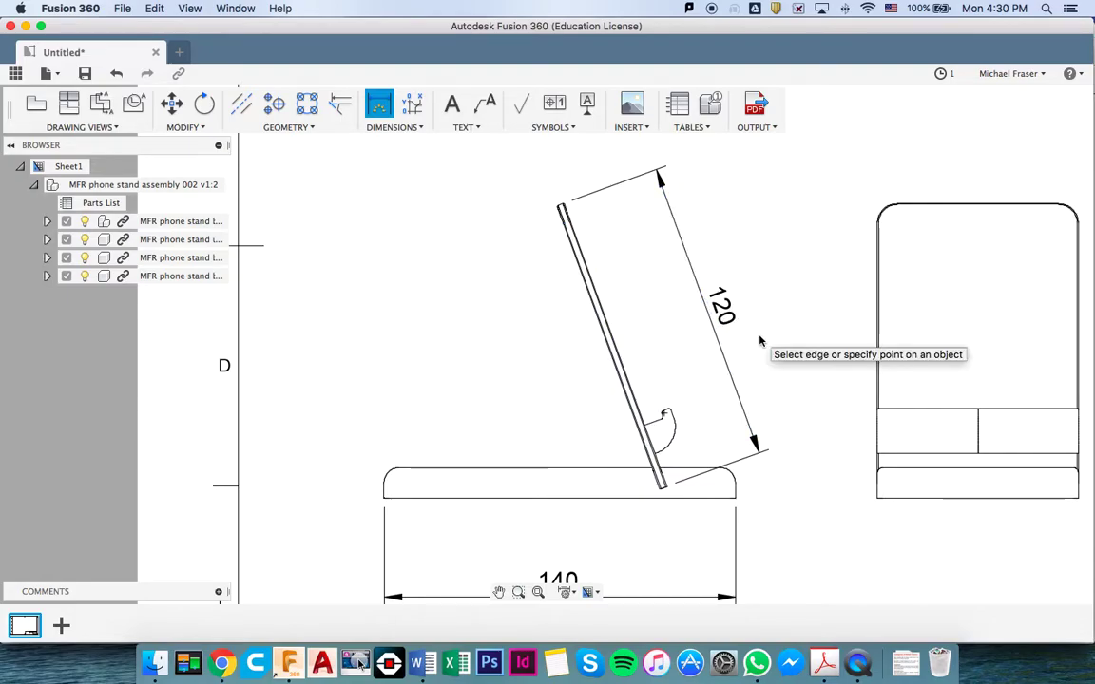
Examine the dimensioned side view and the whole sheet to check its views, dimensions, balloons and parts list.
scroll(759, 341, down, 3)
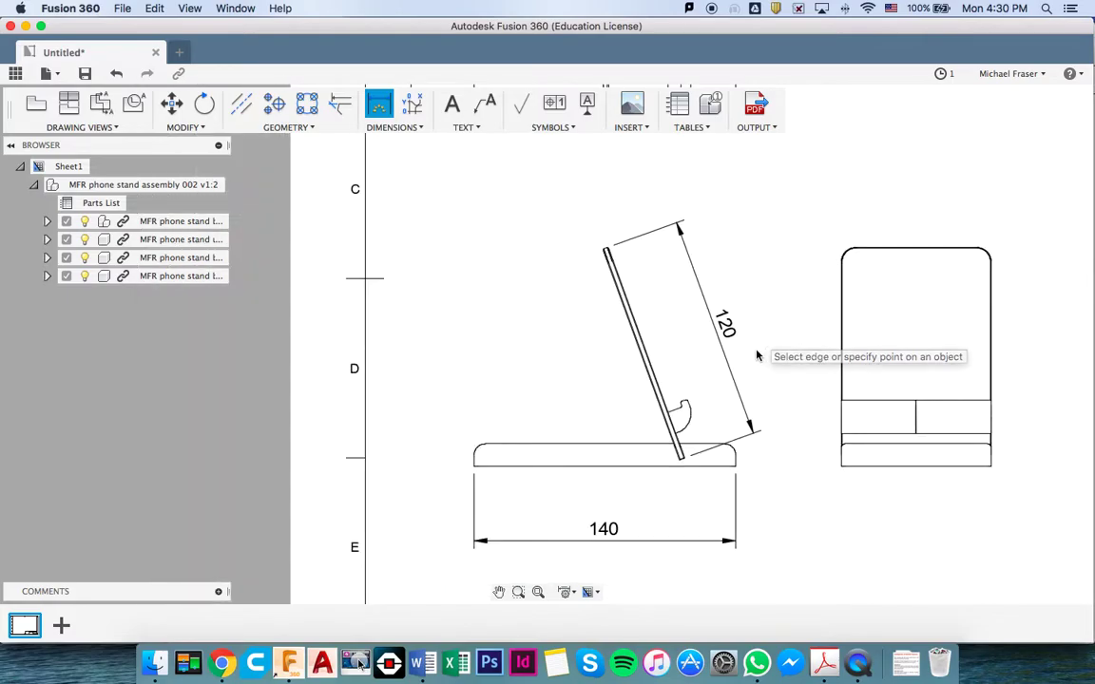
scroll(757, 357, down, 3)
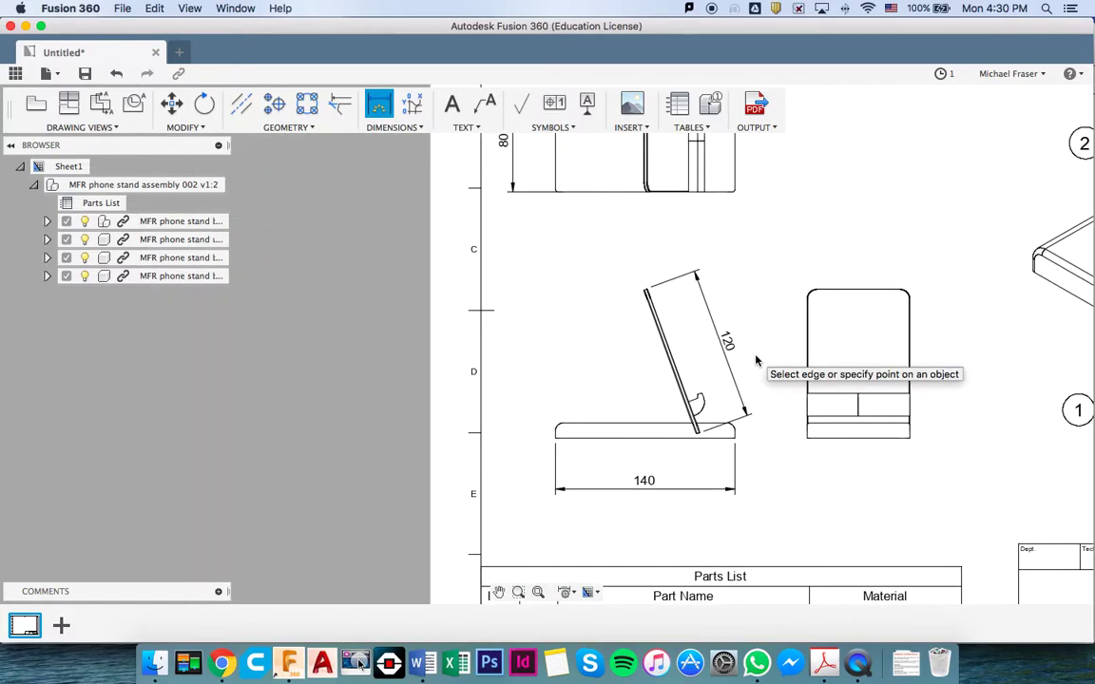
middle_drag(755, 355, 810, 261)
click(698, 397)
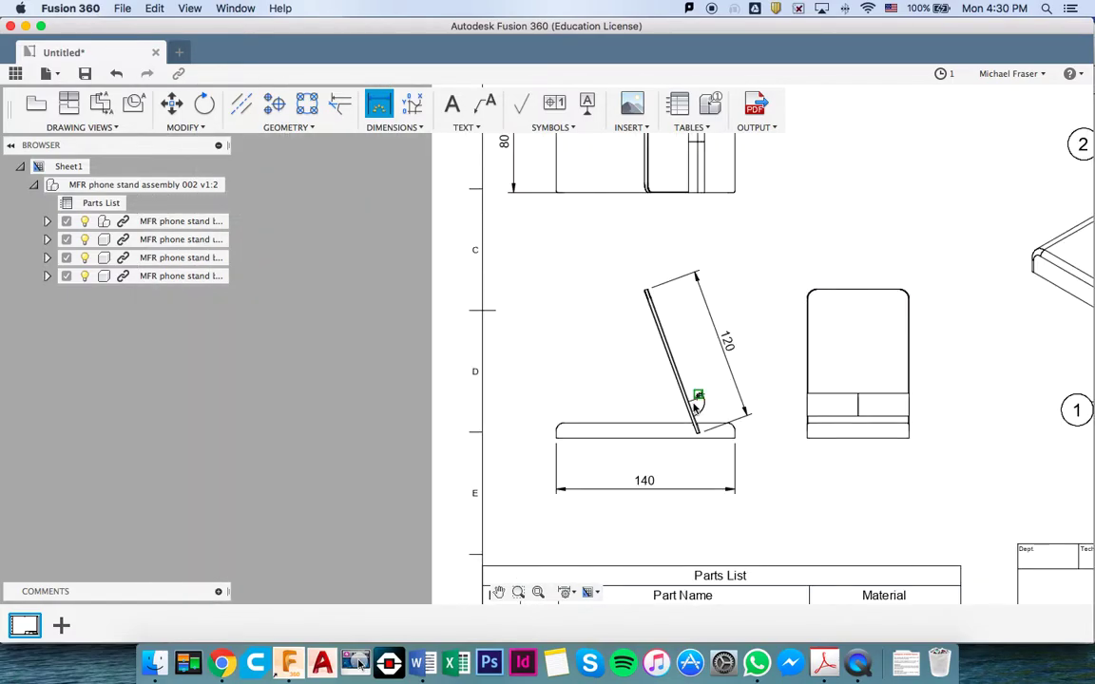
scroll(737, 291, down, 2)
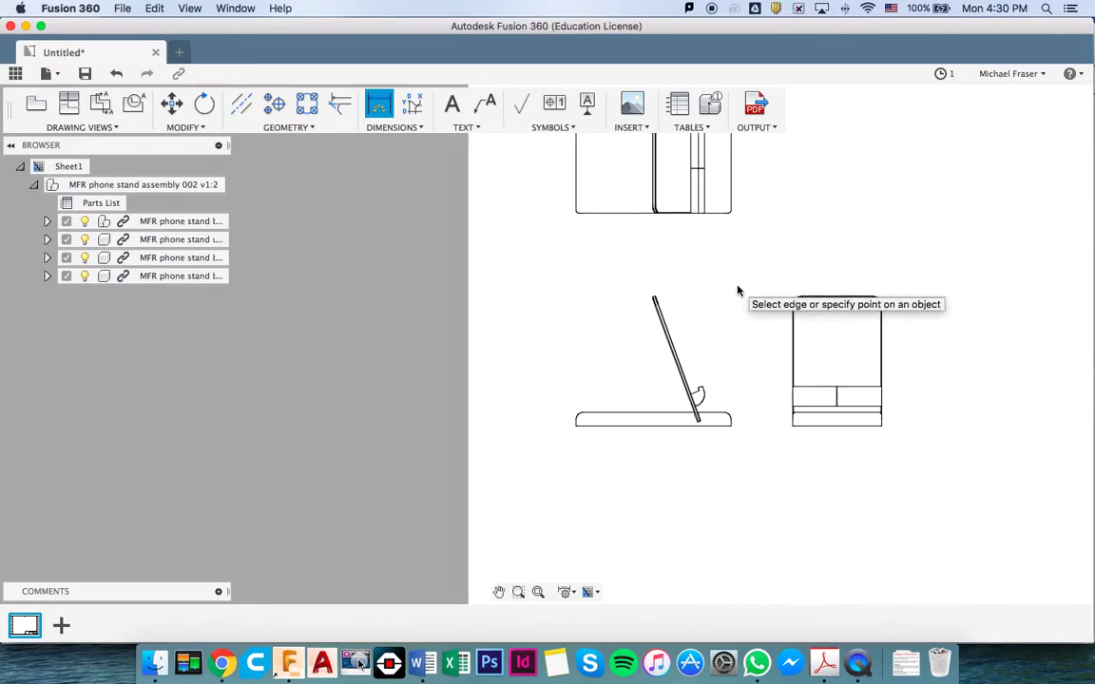
scroll(738, 290, down, 2)
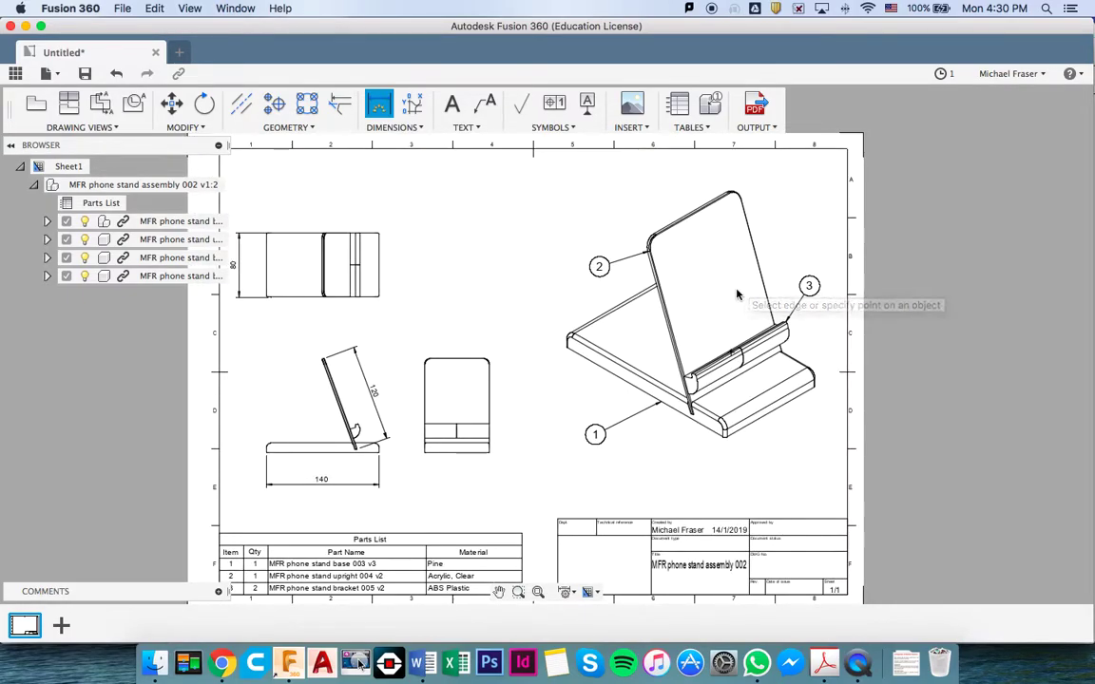
middle_drag(624, 337, 704, 330)
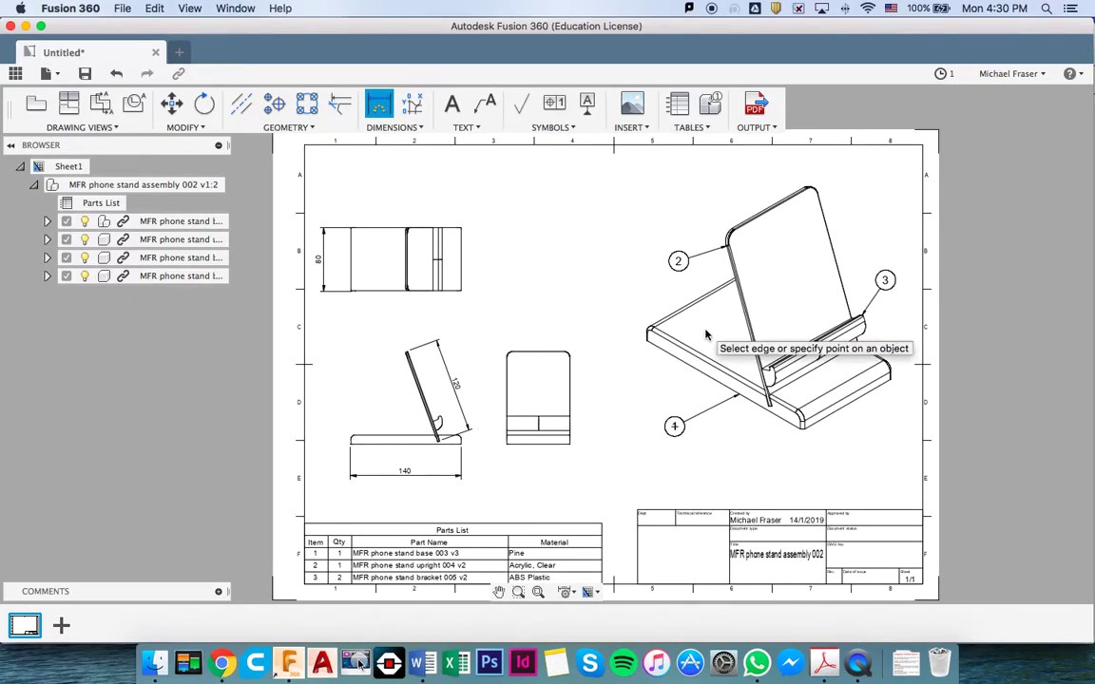
Finish dimensioning and save the drawing as MFR phone stand assembly 002 Drawing in the master branch of MFR Y9 phone stand.
key(Escape)
key(super+s)
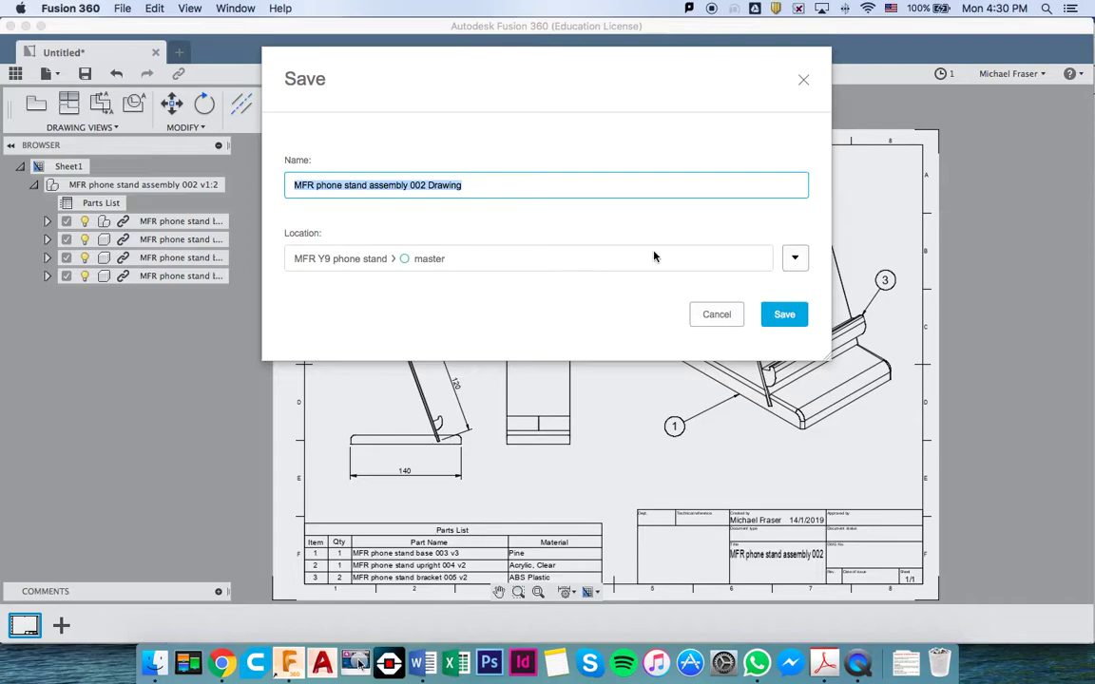
click(784, 317)
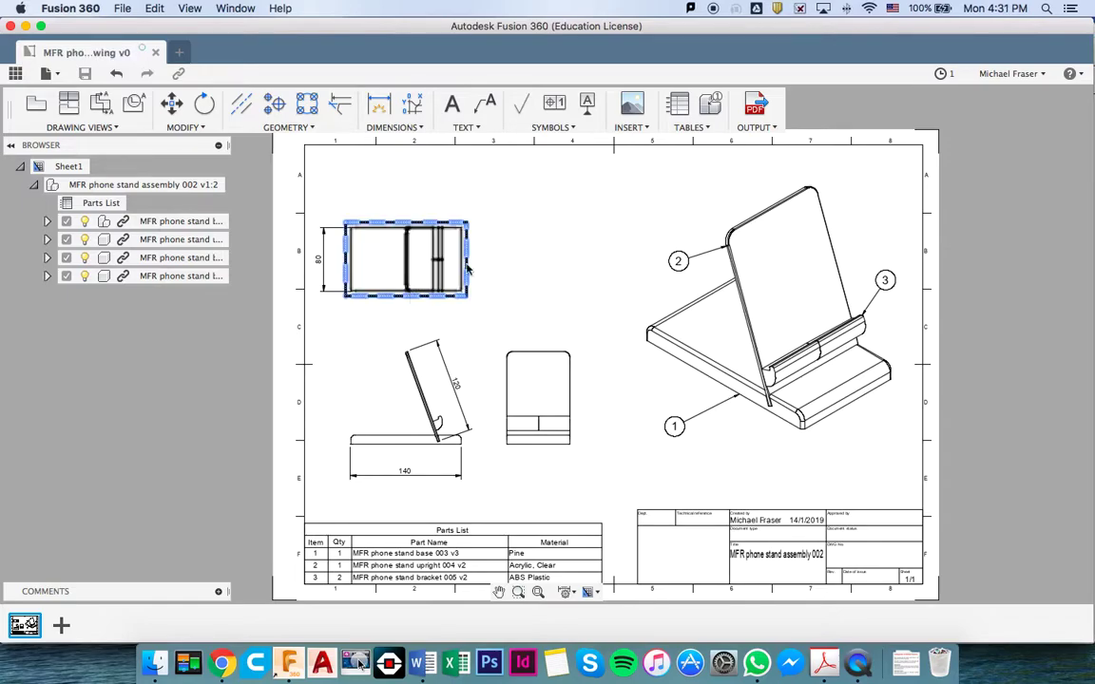
Export all sheets to the Desktop as a PDF with lineweights, set to open once created, keeping the suggested file name.
click(756, 127)
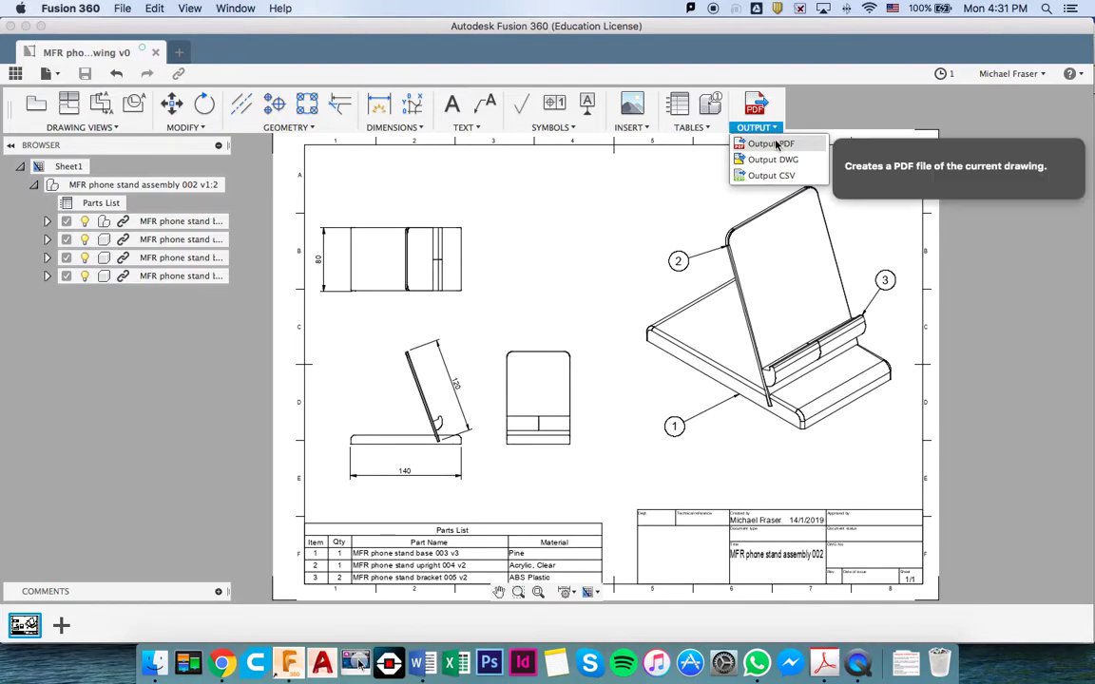
click(772, 143)
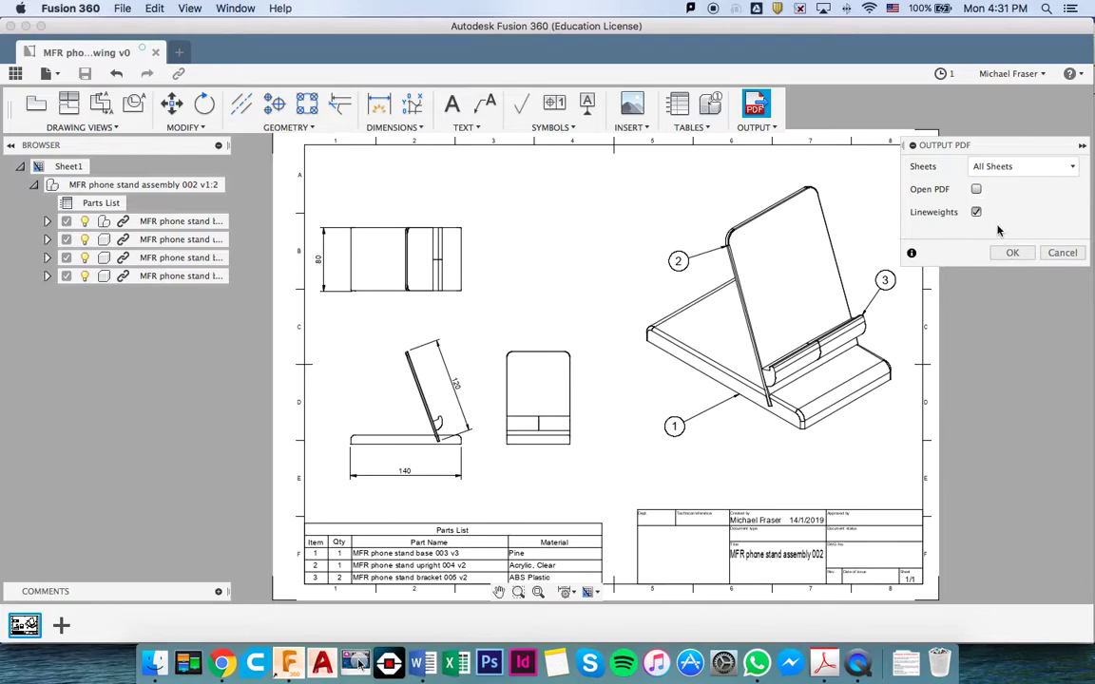
click(976, 190)
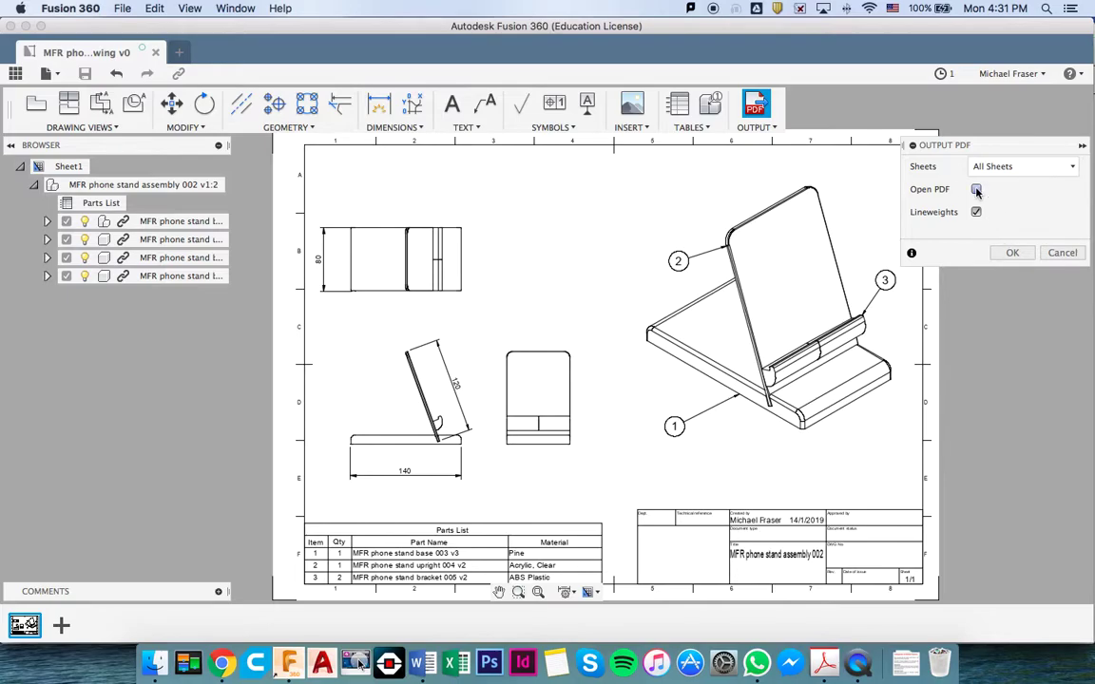
click(1012, 254)
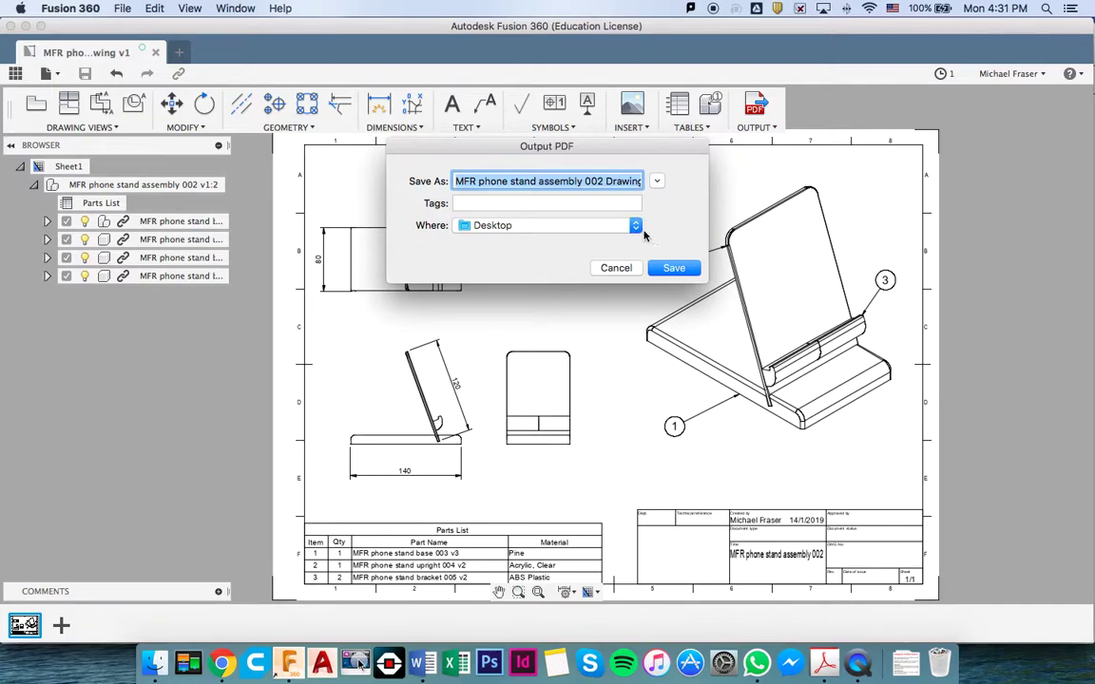
click(674, 269)
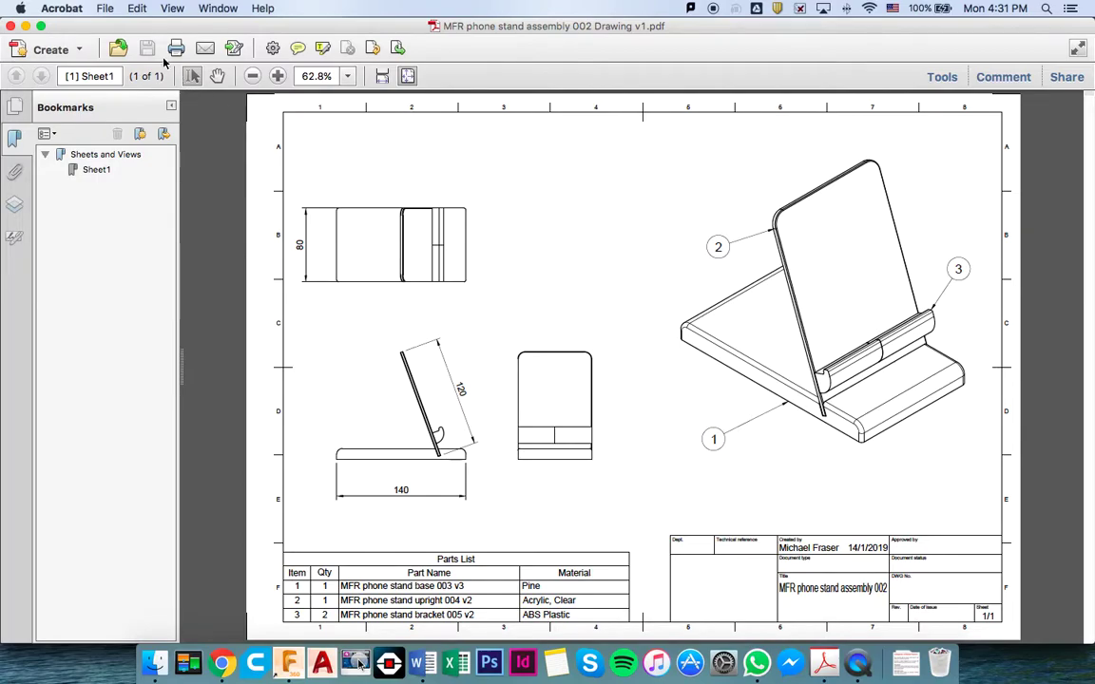
Save the PDF drawing to the Desktop as a JPEG image, choosing the resolution in the JPEG settings and keeping the suggested file name.
click(104, 8)
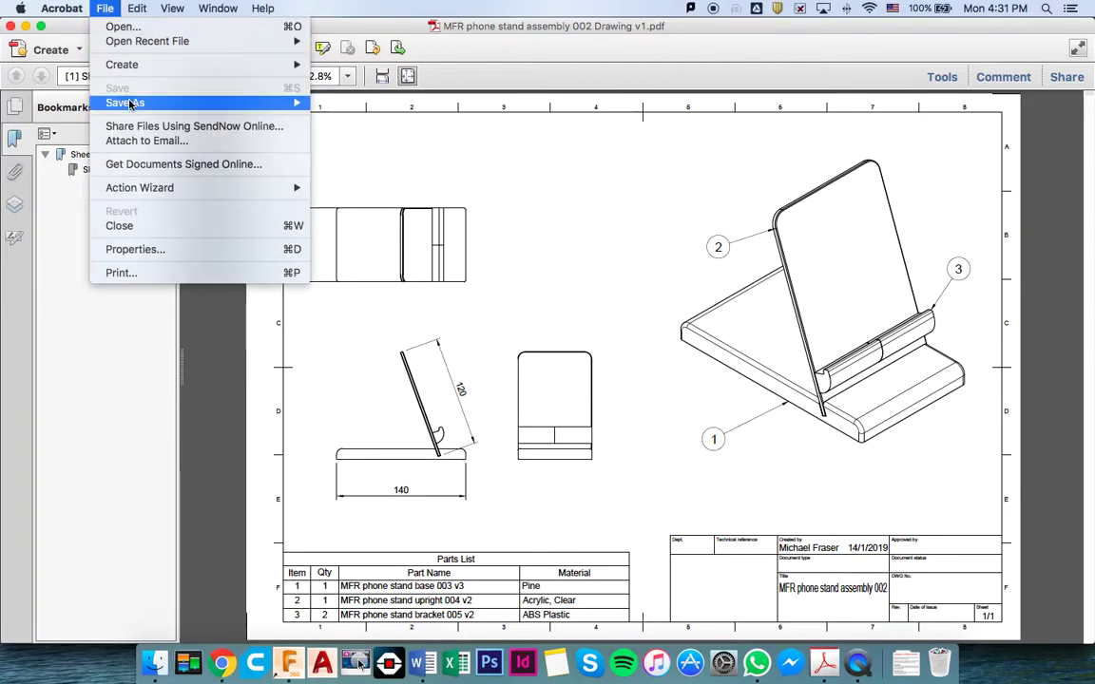
mouse_move(128, 101)
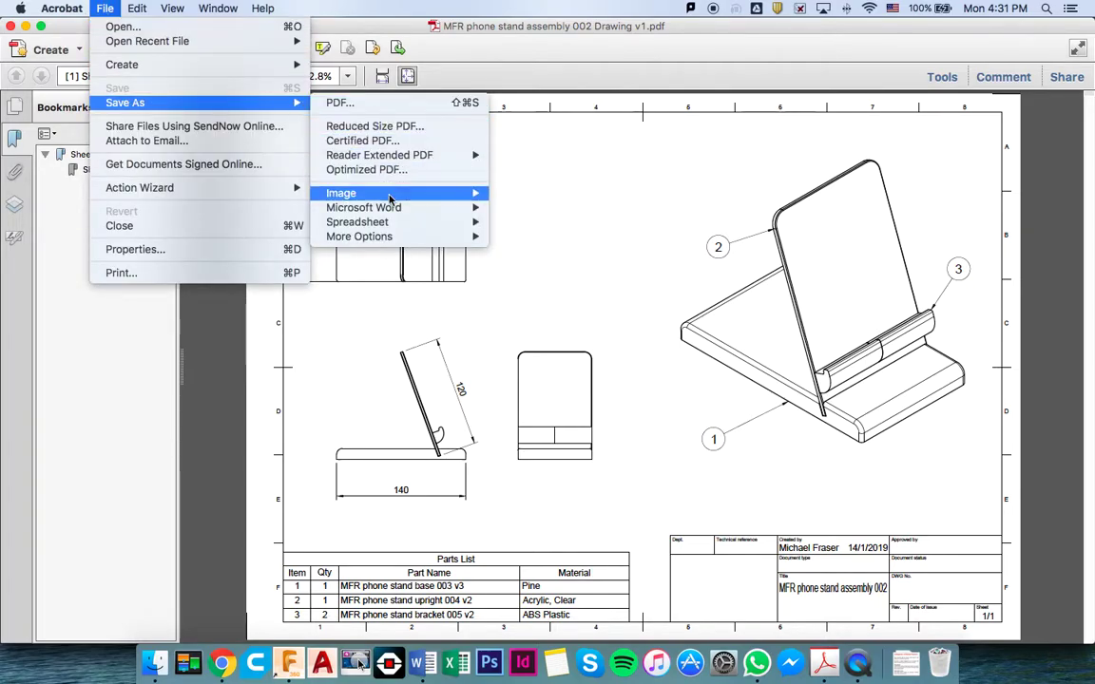
mouse_move(357, 192)
click(557, 194)
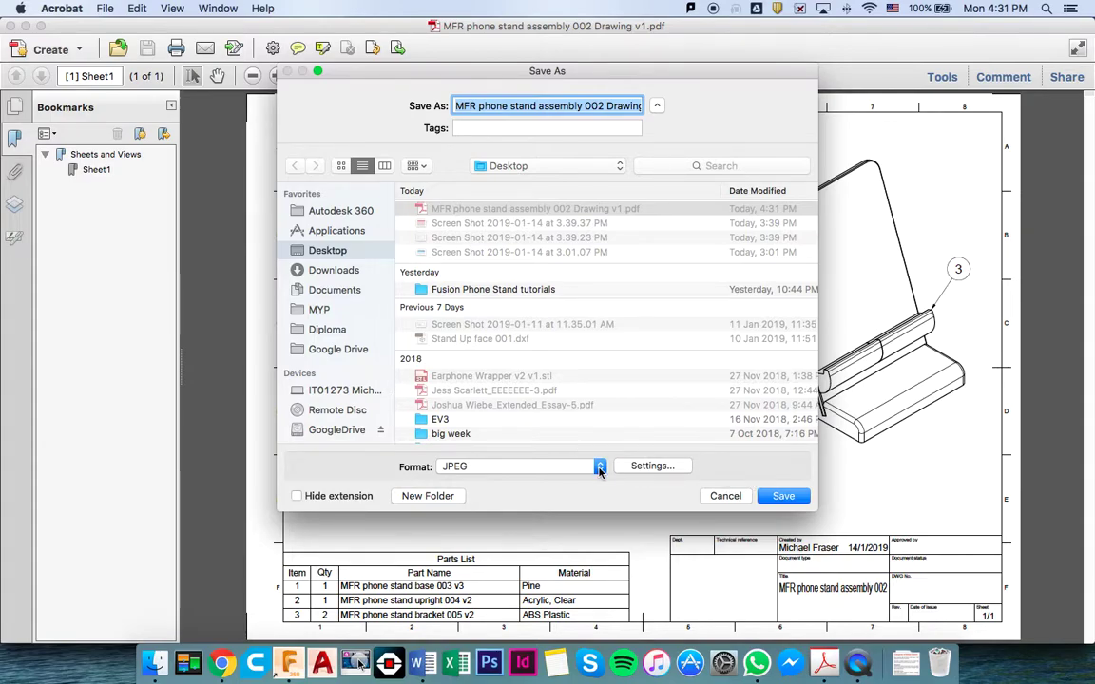
click(671, 471)
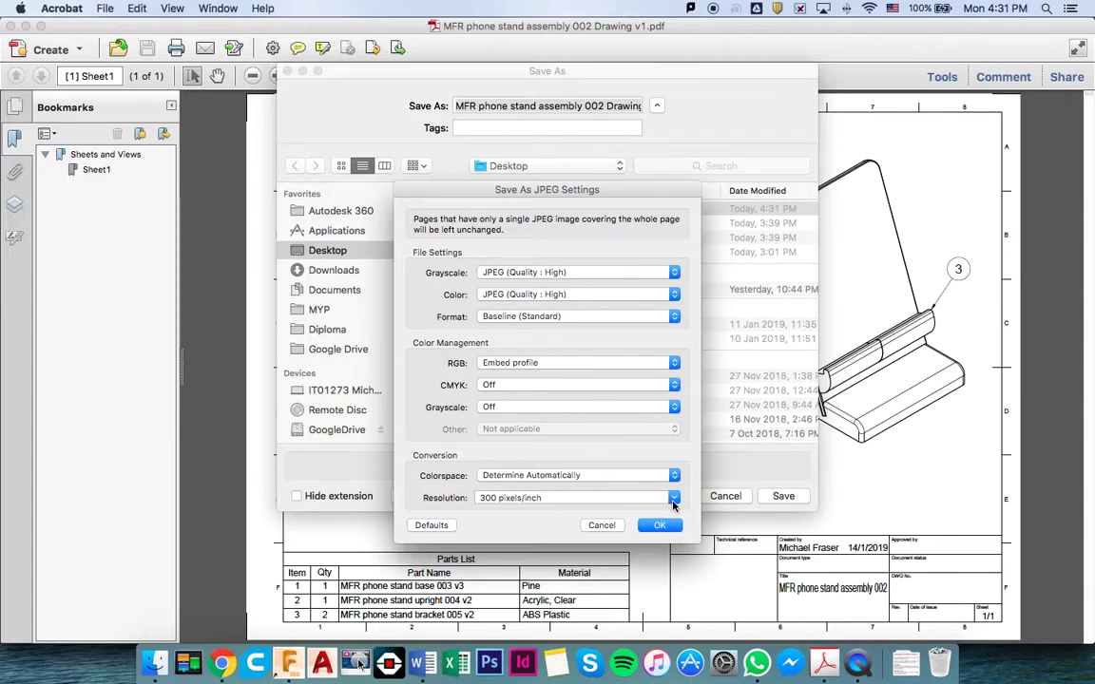
click(673, 501)
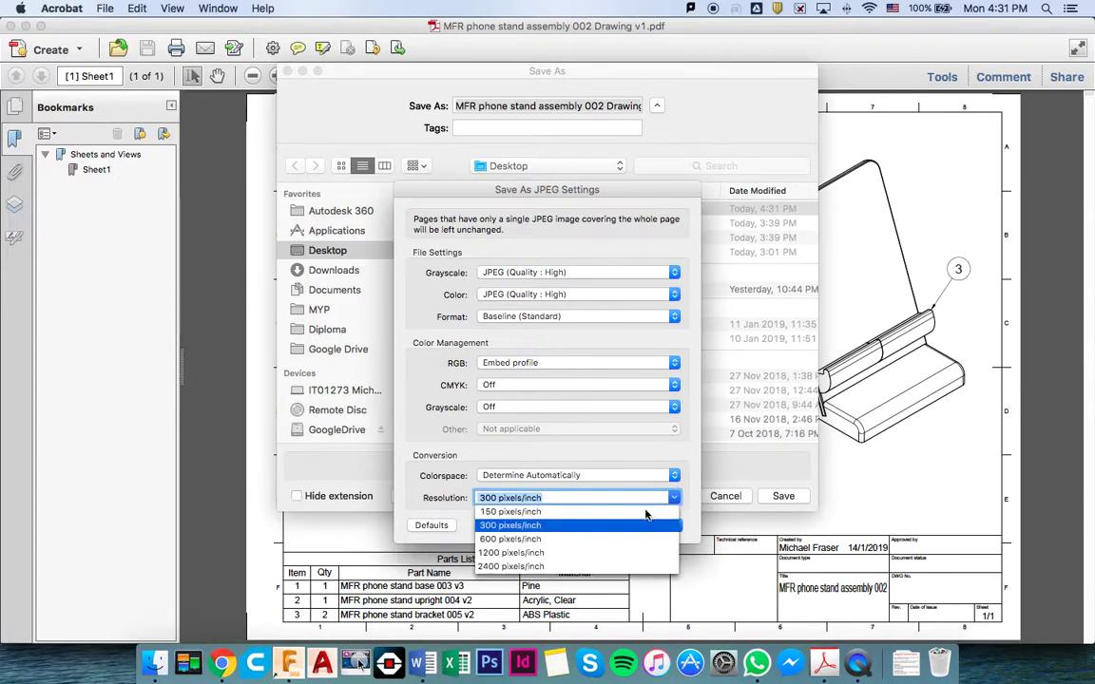
click(645, 512)
click(658, 526)
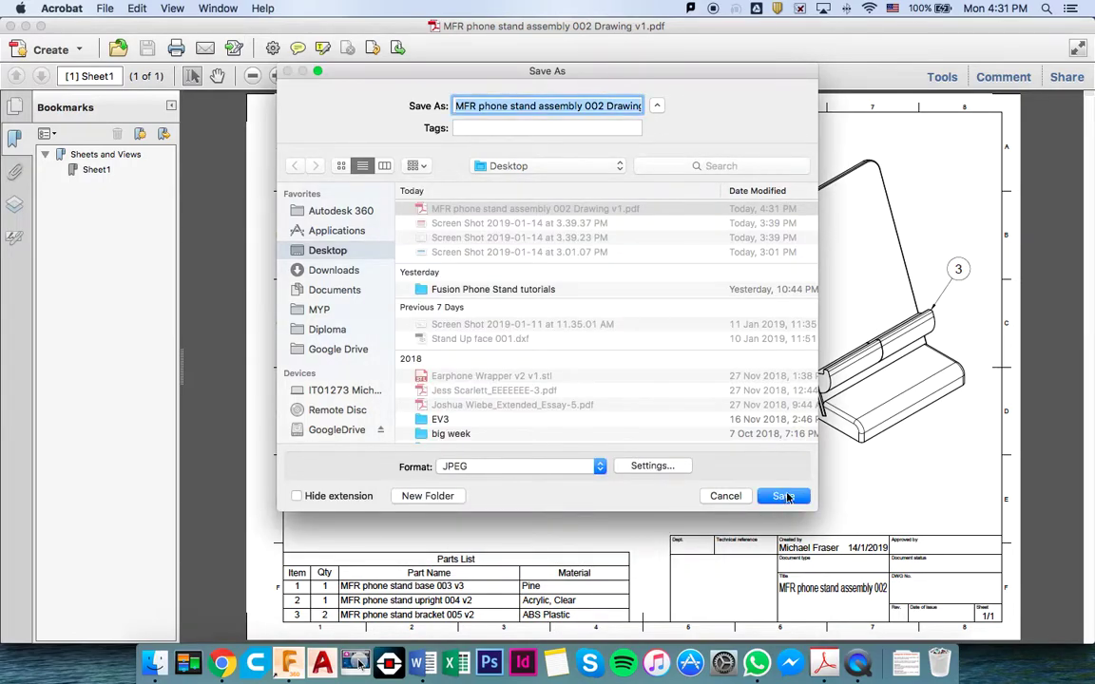
click(784, 496)
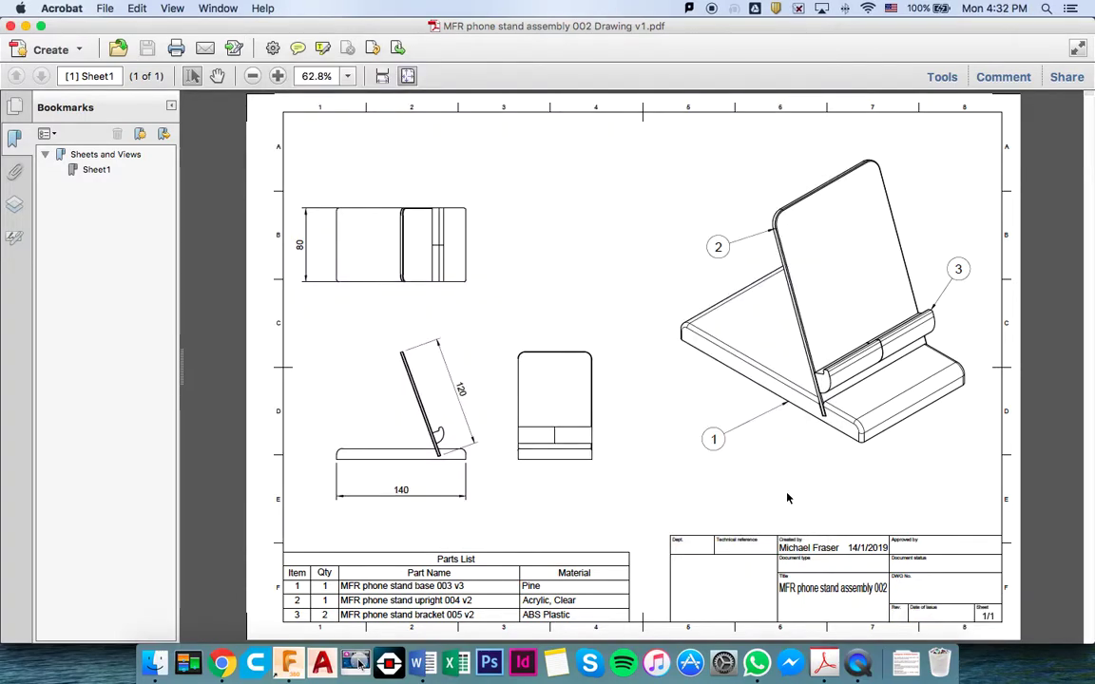
Open the exported MFR phone stand assembly 002 Drawing v1.jpg from the Desktop in Preview to check the image.
key(ctrl+Right)
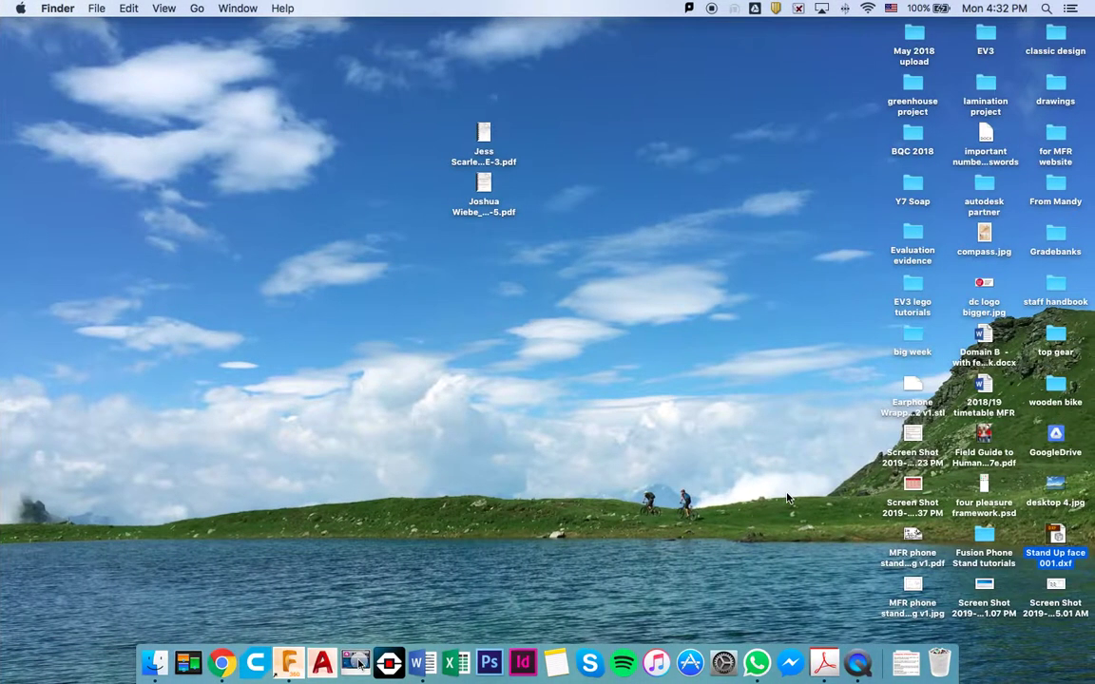
click(913, 588)
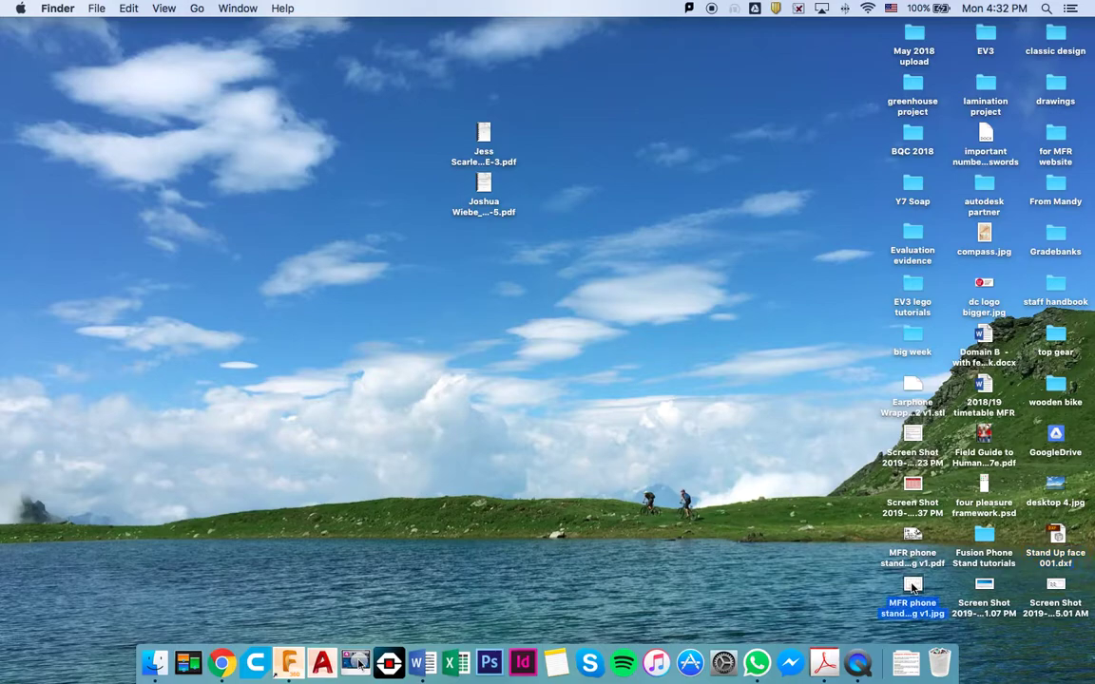
double_click(912, 588)
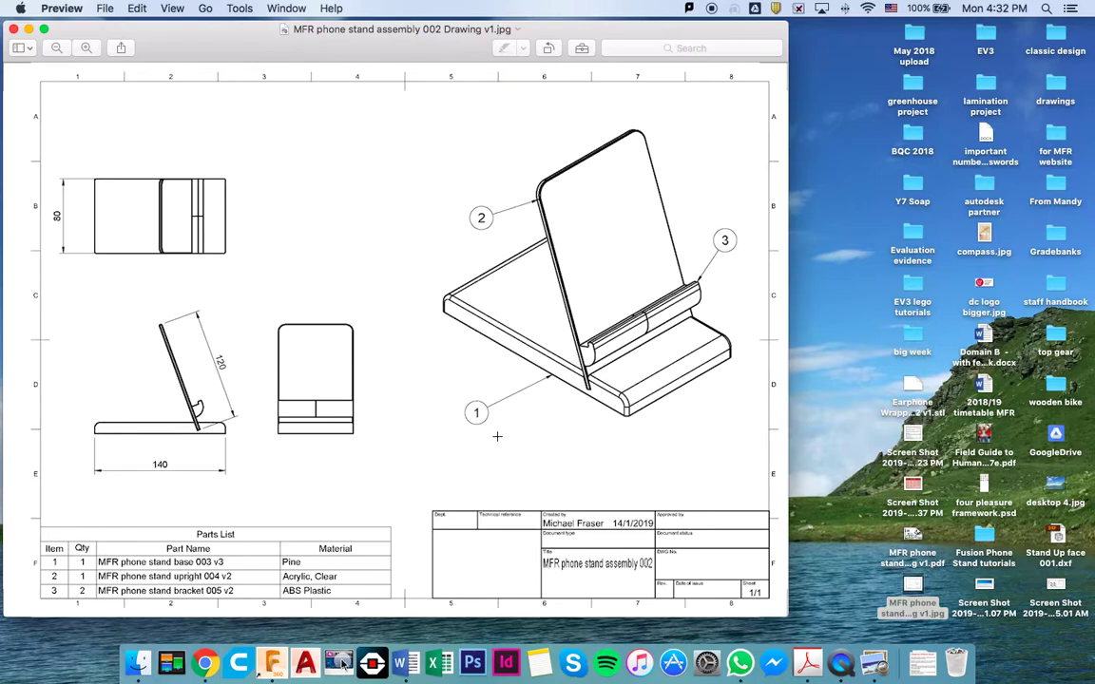
Switch back to the drawing in Fusion 360 and deselect the side view.
key(super+Tab)
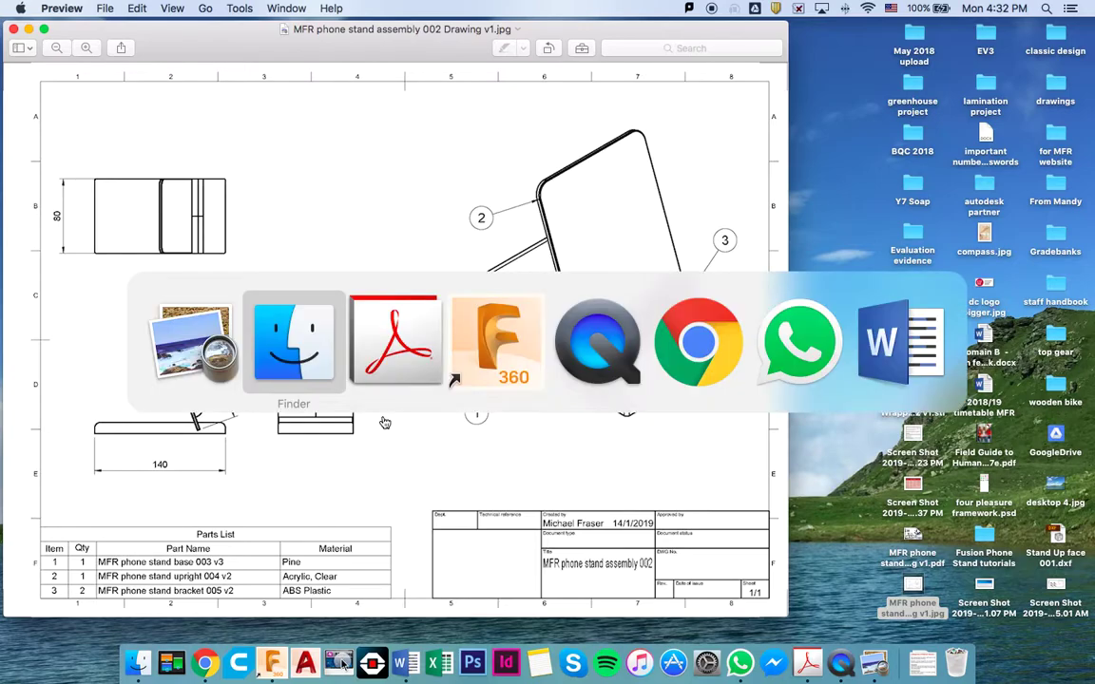
key(super+Tab)
key(super+Tab)
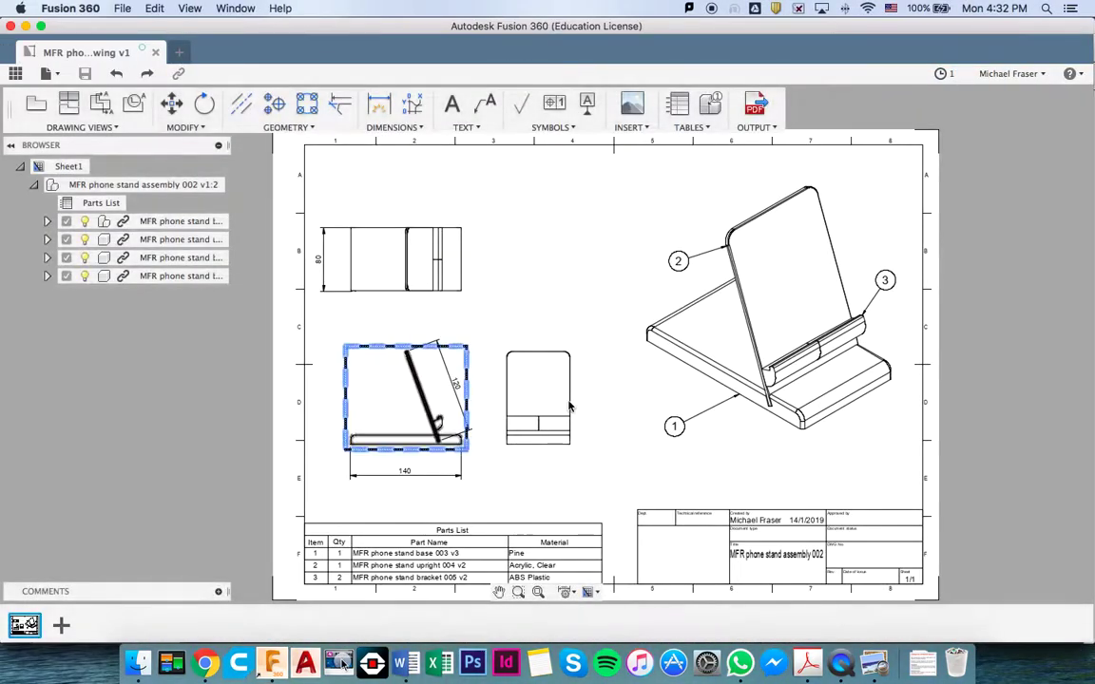
click(671, 232)
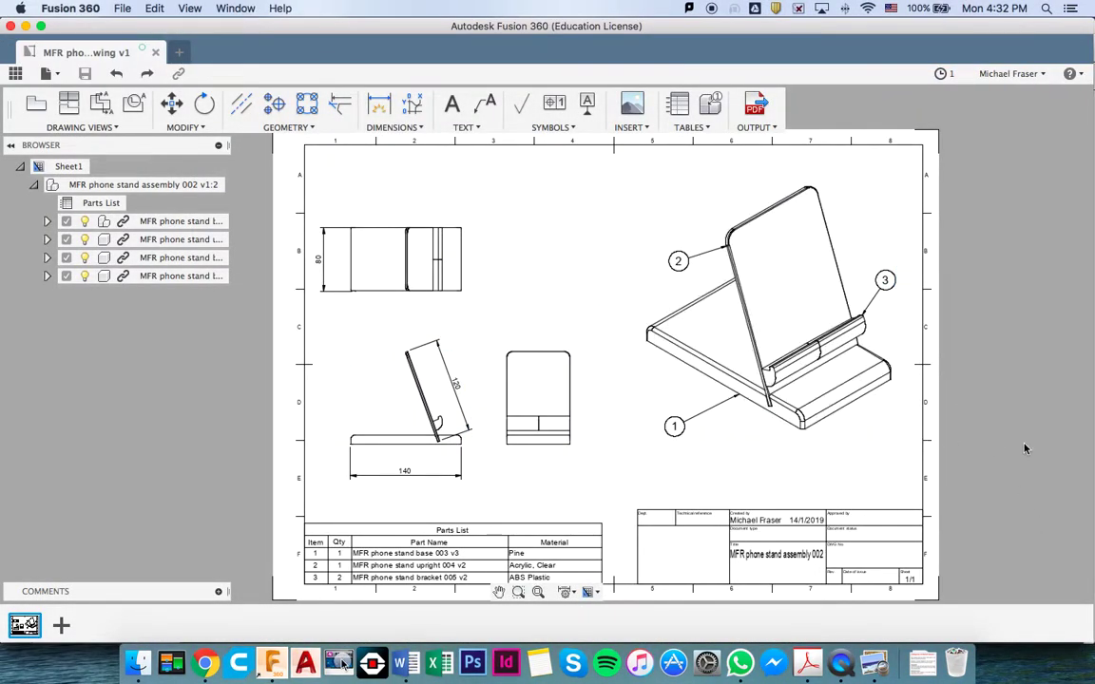